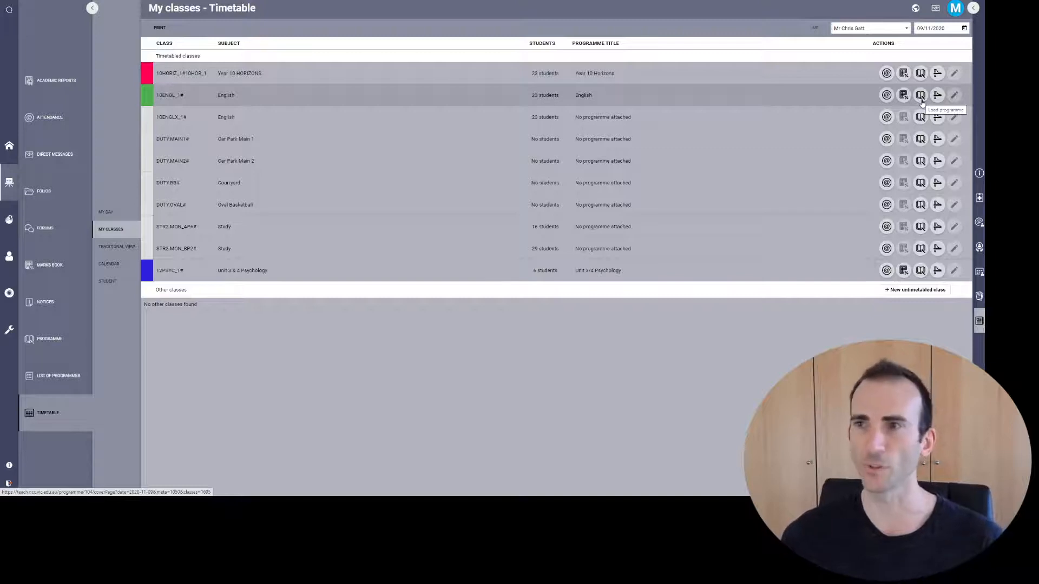
Open the assessments overview of the 10ENGL_1# English class programme and create a new assessment
{"action": "left_click", "coordinate": [920, 97]}
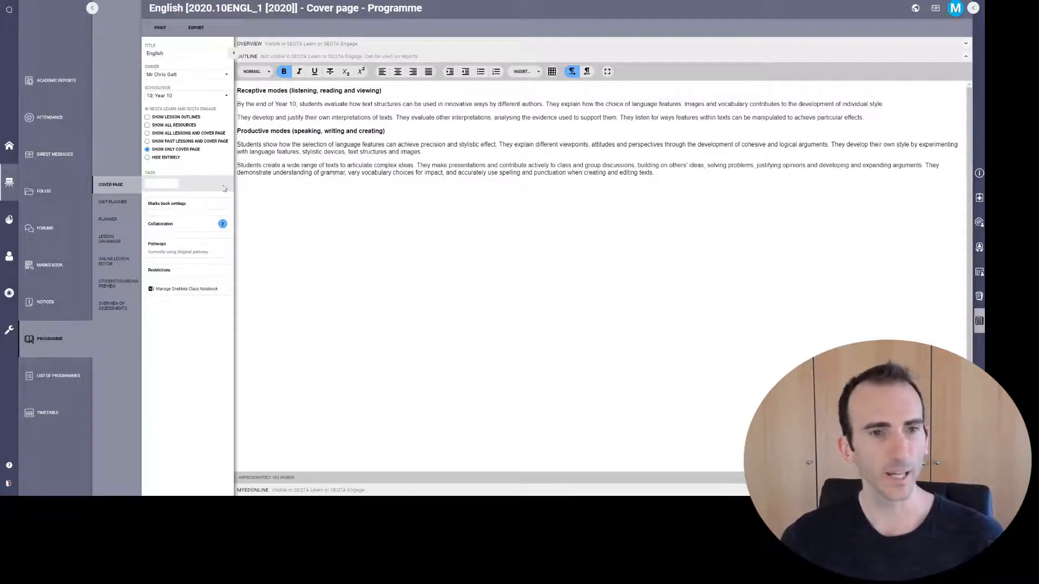
{"action": "left_click", "coordinate": [115, 307]}
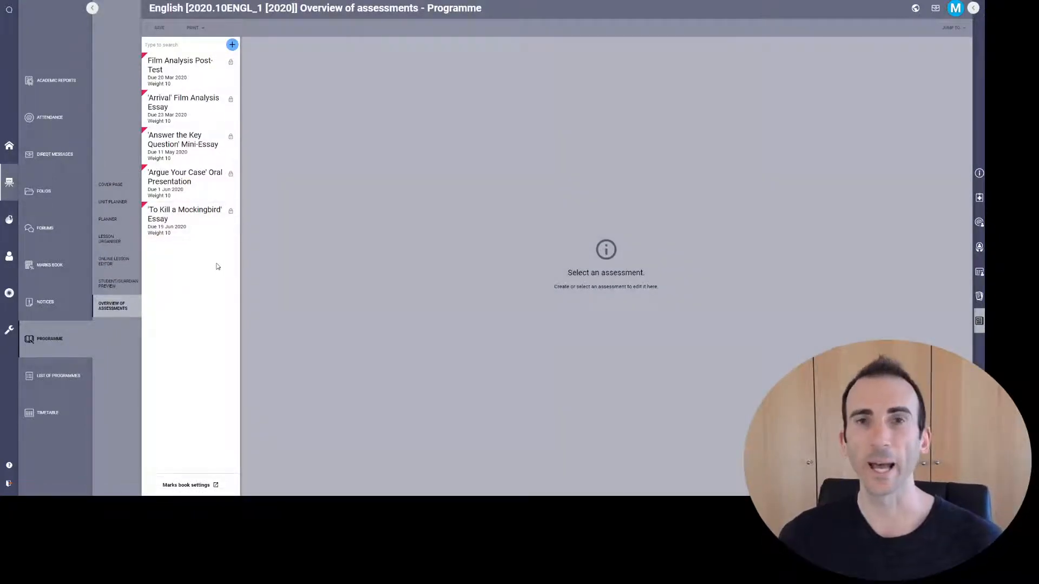
{"action": "left_click", "coordinate": [232, 45]}
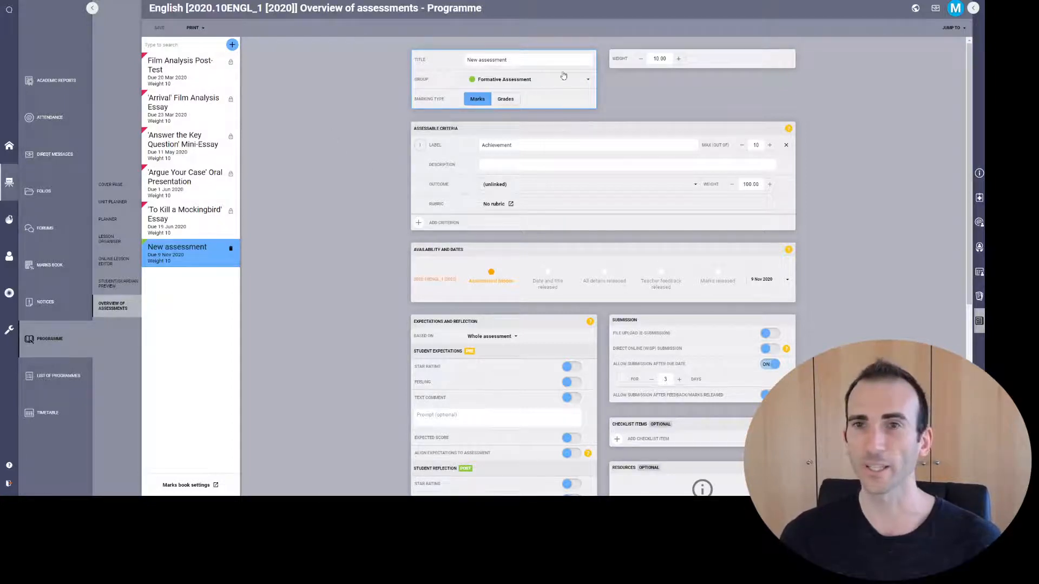
Title the new assessment "Persuasive Techniques Analysis"
{"action": "left_click", "coordinate": [535, 58]}
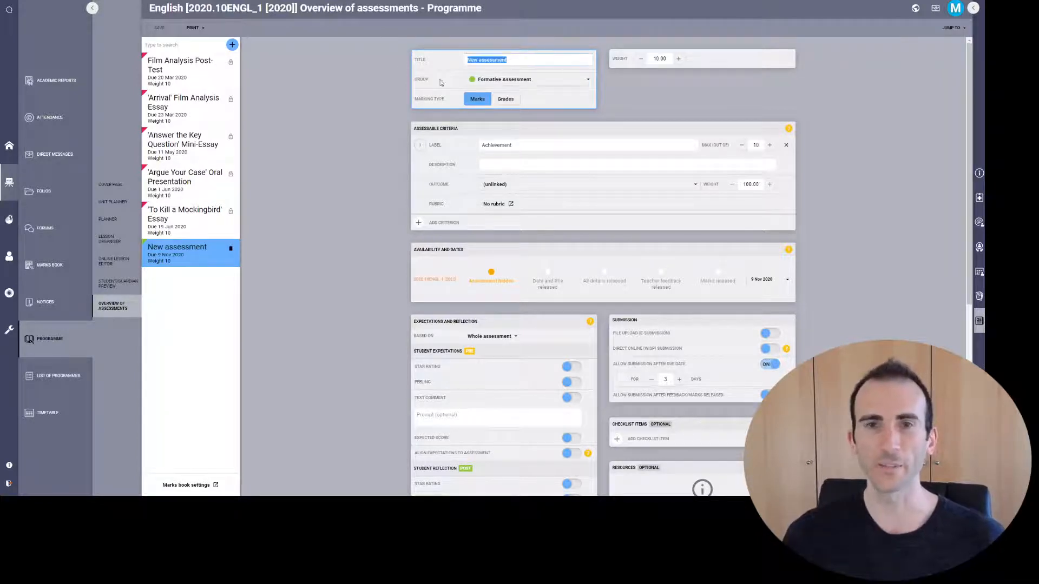
{"action": "key", "text": "BackSpace"}
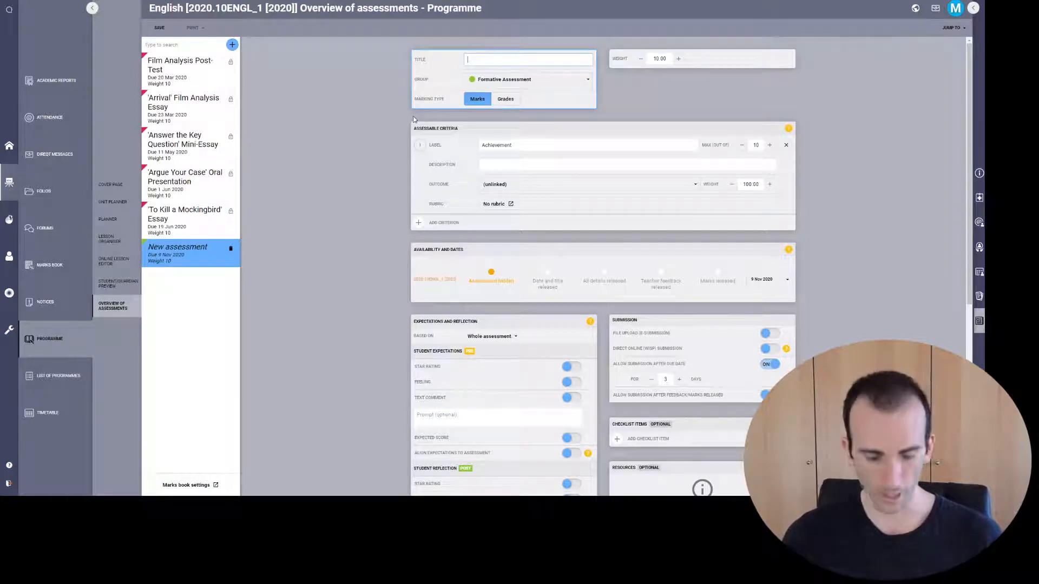
{"action": "type", "text": "Per"}
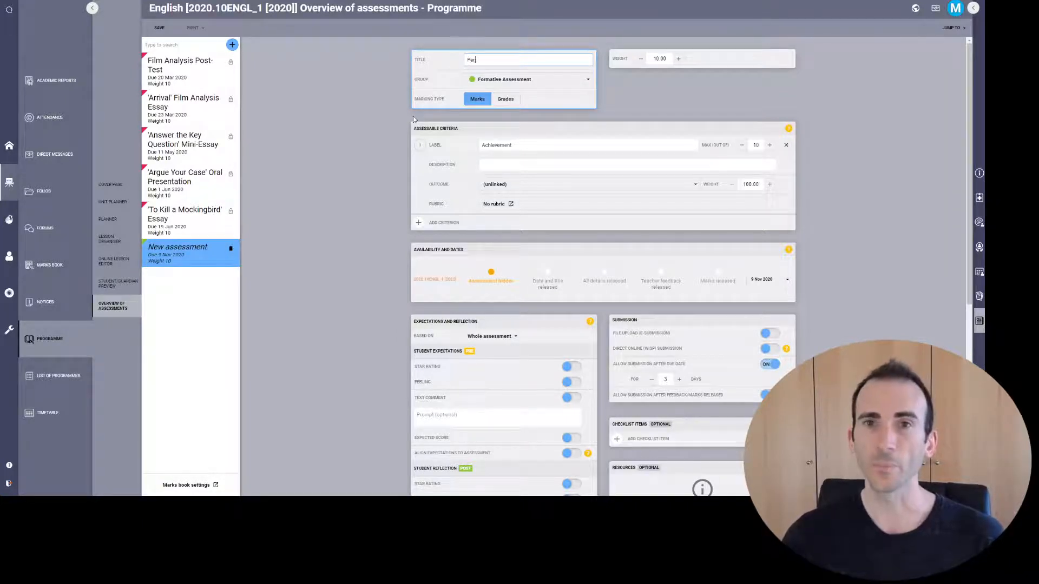
{"action": "type", "text": "suasive Techniq"}
{"action": "key", "text": "Tab"}
{"action": "left_click", "coordinate": [532, 63]}
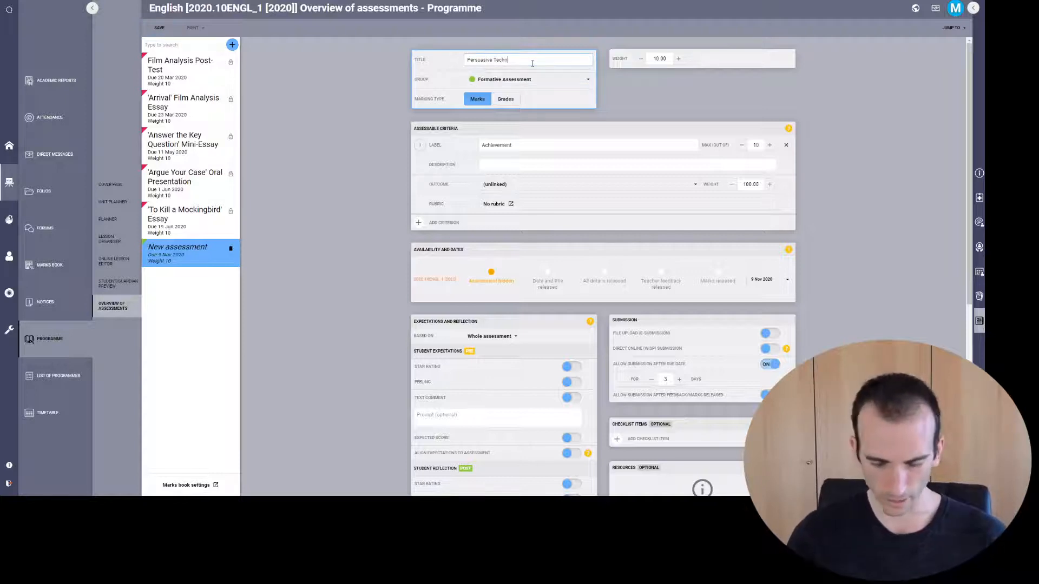
{"action": "type", "text": "ques Analysis"}
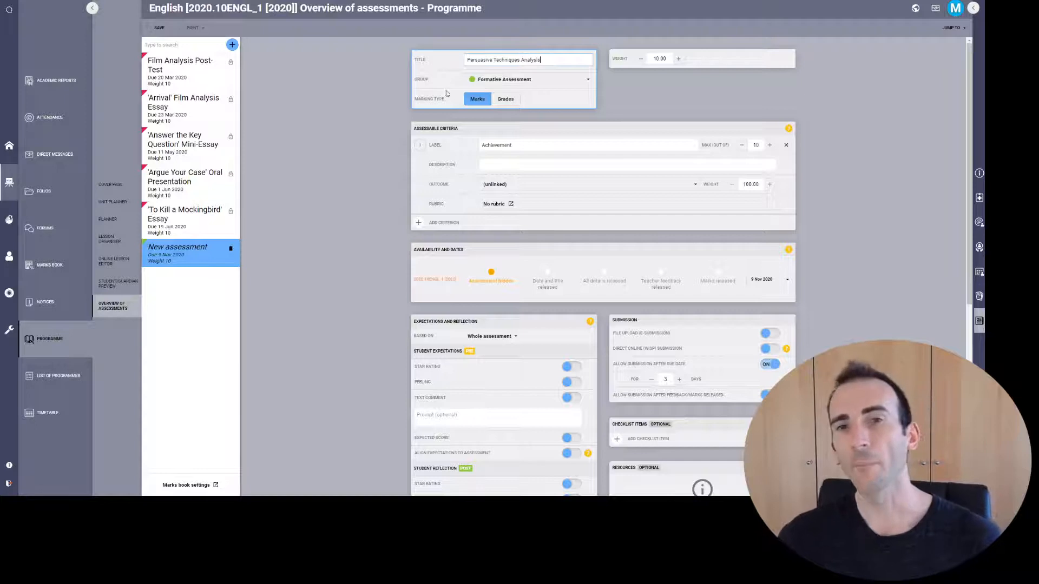
Assign the assessment to the Semester 2 group with Grades as the marking type, and save it
{"action": "left_click", "coordinate": [561, 81]}
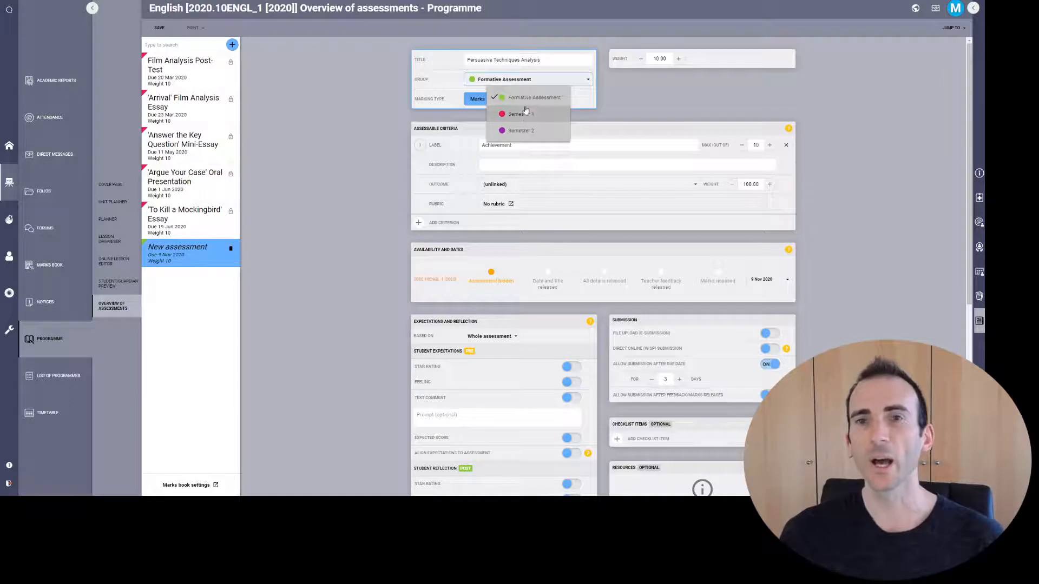
{"action": "left_click", "coordinate": [528, 138]}
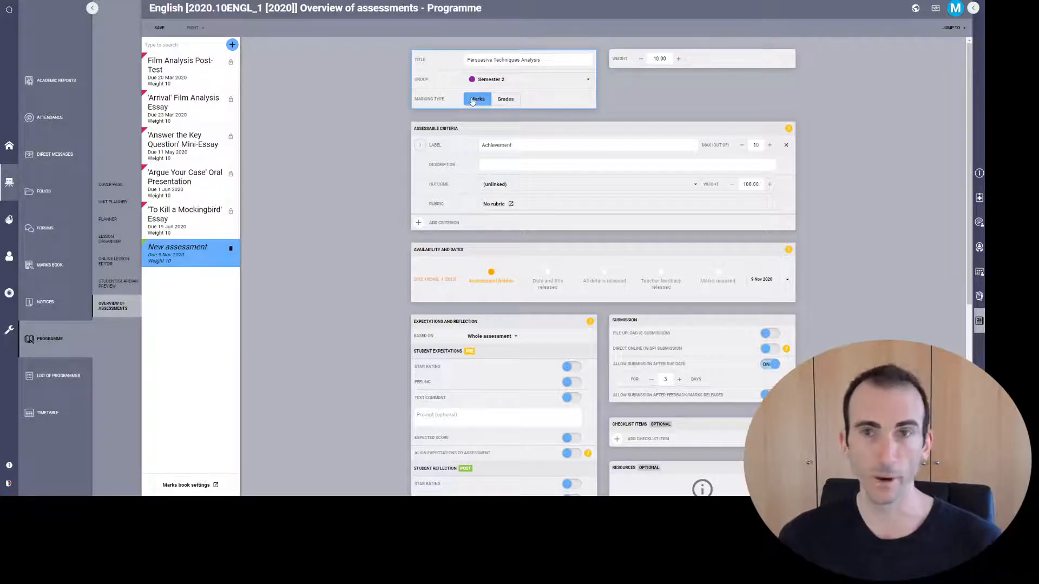
{"action": "left_click", "coordinate": [505, 100]}
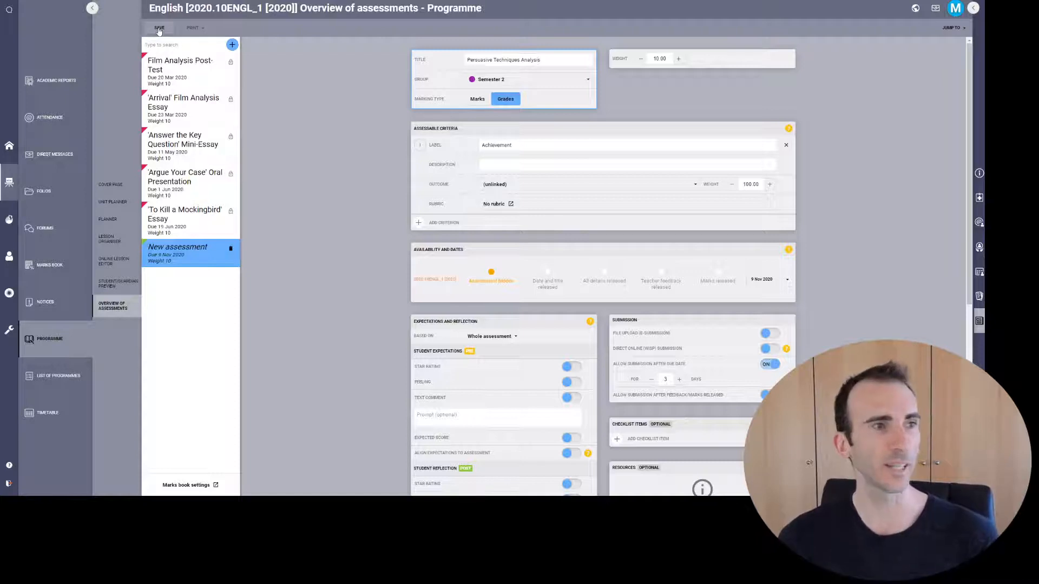
{"action": "left_click", "coordinate": [159, 29]}
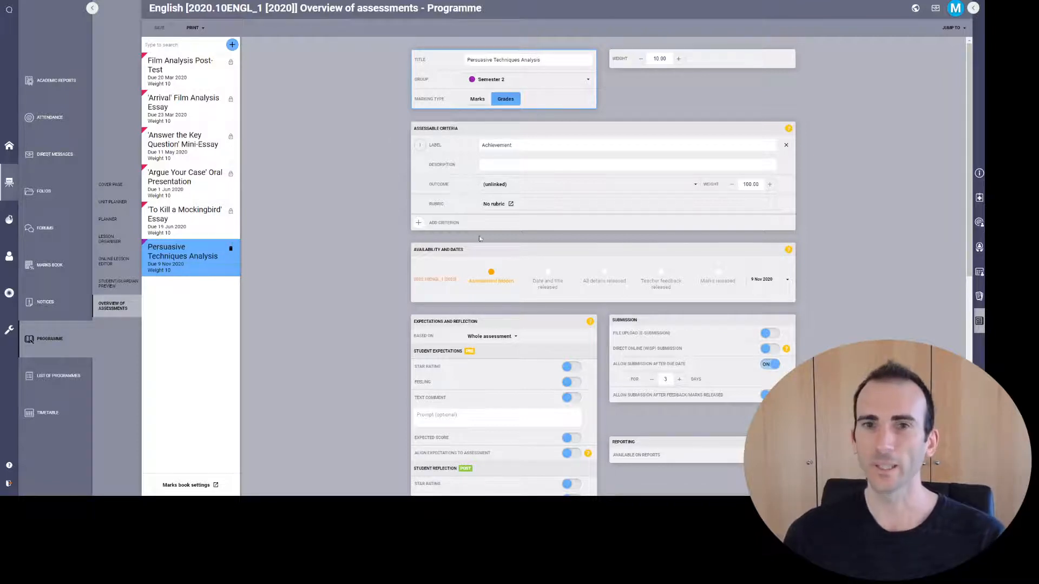
Rename the first assessable criterion "Argument Analysis" and add a second criterion labelled "Written Expression"
{"action": "double_click", "coordinate": [550, 147]}
{"action": "key", "text": "BackSpace"}
{"action": "type", "text": "Argument Analysis"}
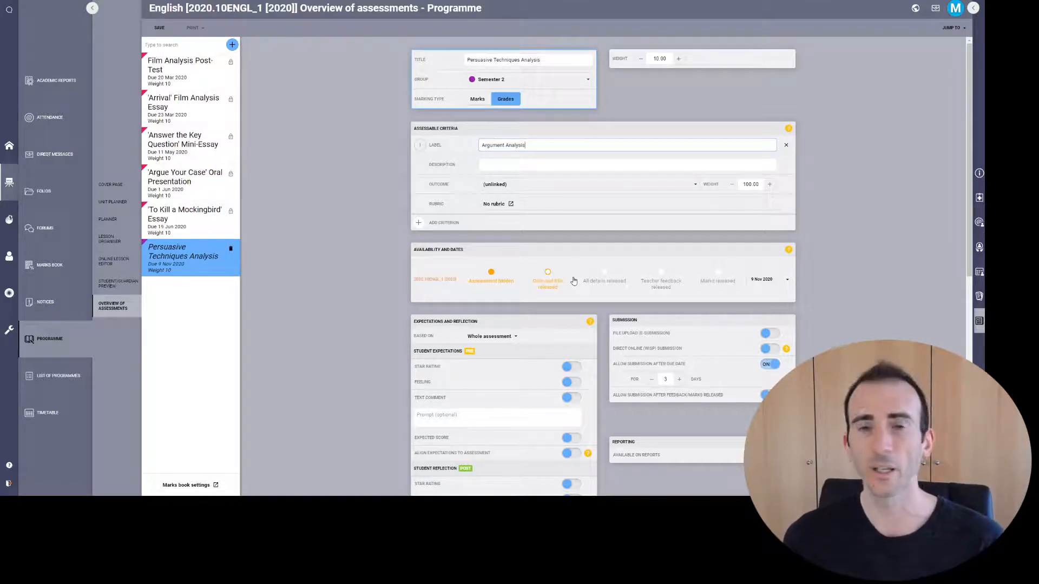
{"action": "left_click", "coordinate": [428, 225]}
{"action": "double_click", "coordinate": [506, 227]}
{"action": "type", "text": "Written Expression"}
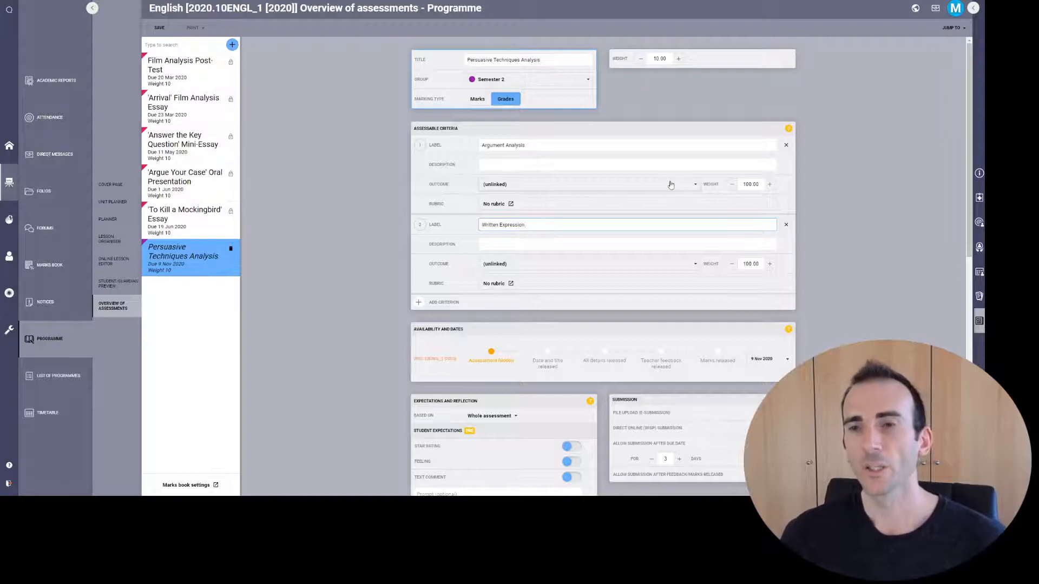
Link Argument Analysis to ACELRV Receptive Modes and Written Expression to ACEW Productive Modes (Writing), and save the assessment
{"action": "left_click", "coordinate": [687, 184]}
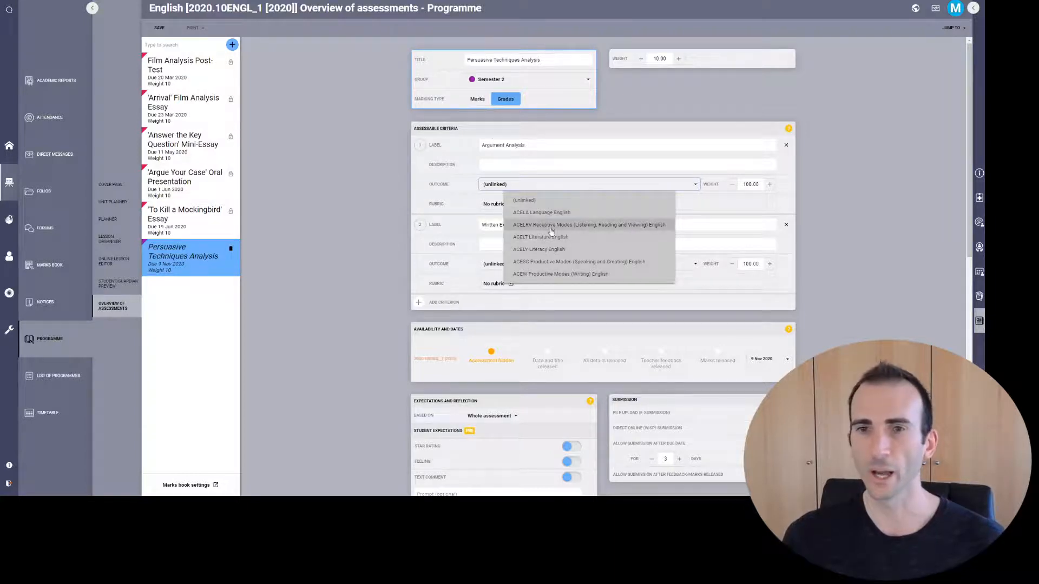
{"action": "left_click", "coordinate": [638, 228]}
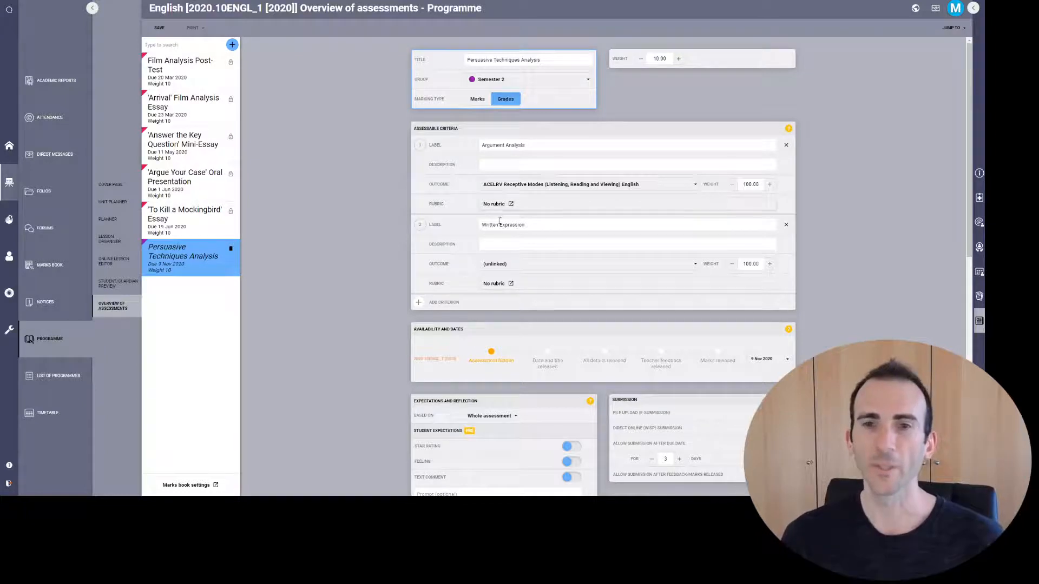
{"action": "left_click", "coordinate": [564, 266]}
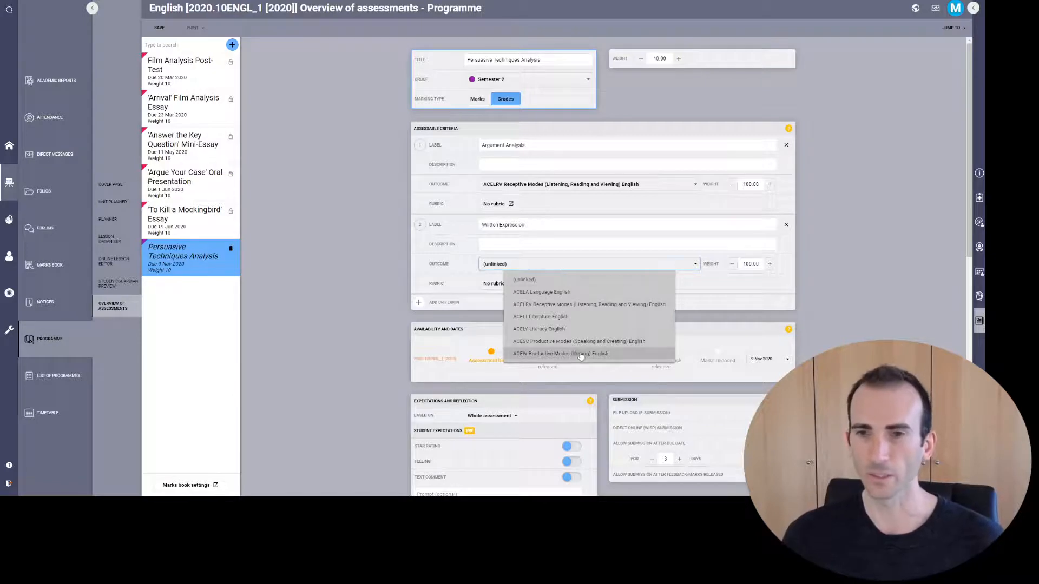
{"action": "left_click", "coordinate": [604, 359]}
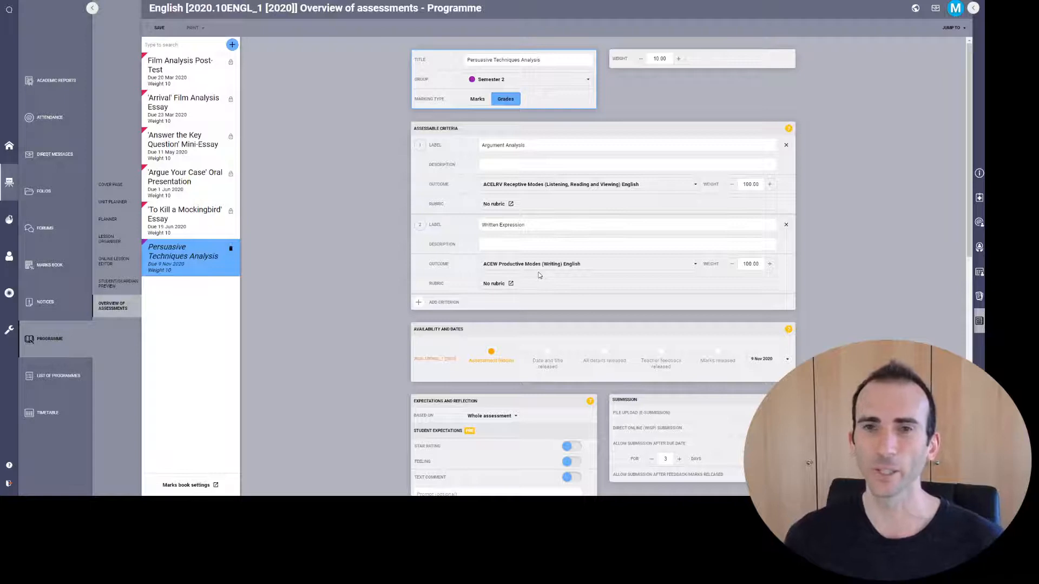
{"action": "key", "text": "ctrl+s"}
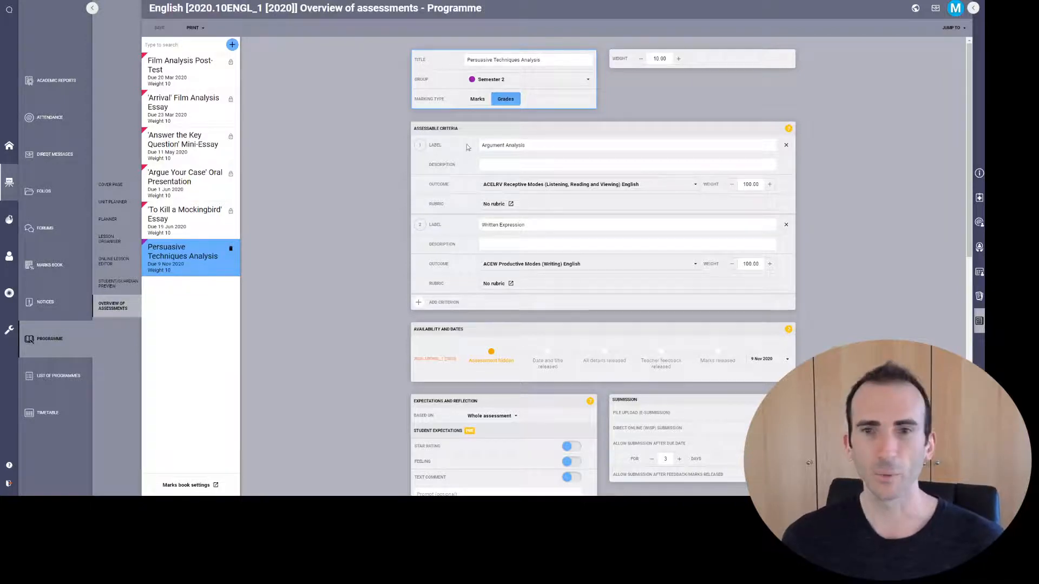
Start a grades-based, fixed rubric for the Argument Analysis criterion and add its first line
{"action": "left_click", "coordinate": [498, 205]}
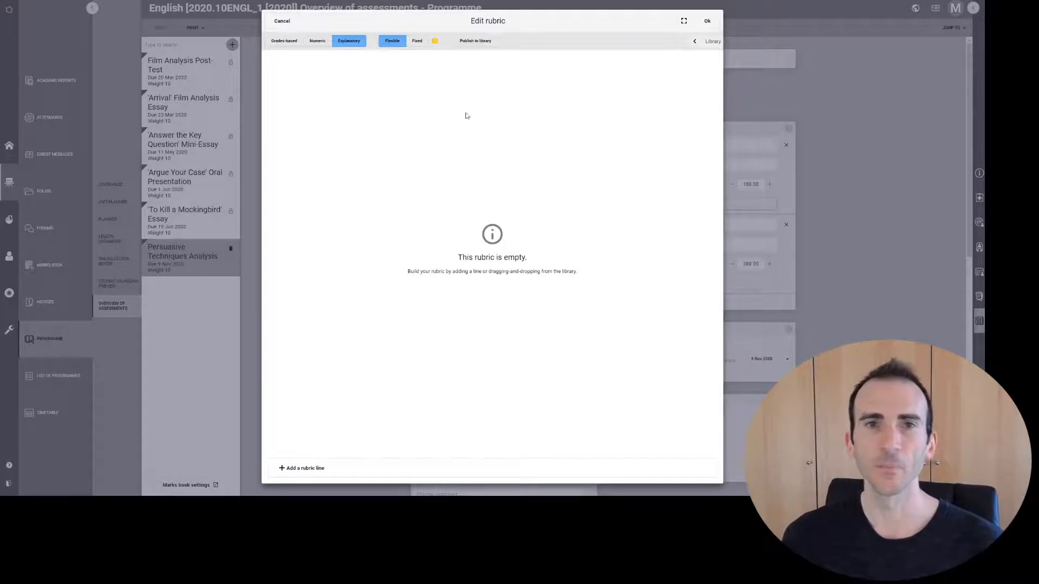
{"action": "left_click", "coordinate": [283, 43]}
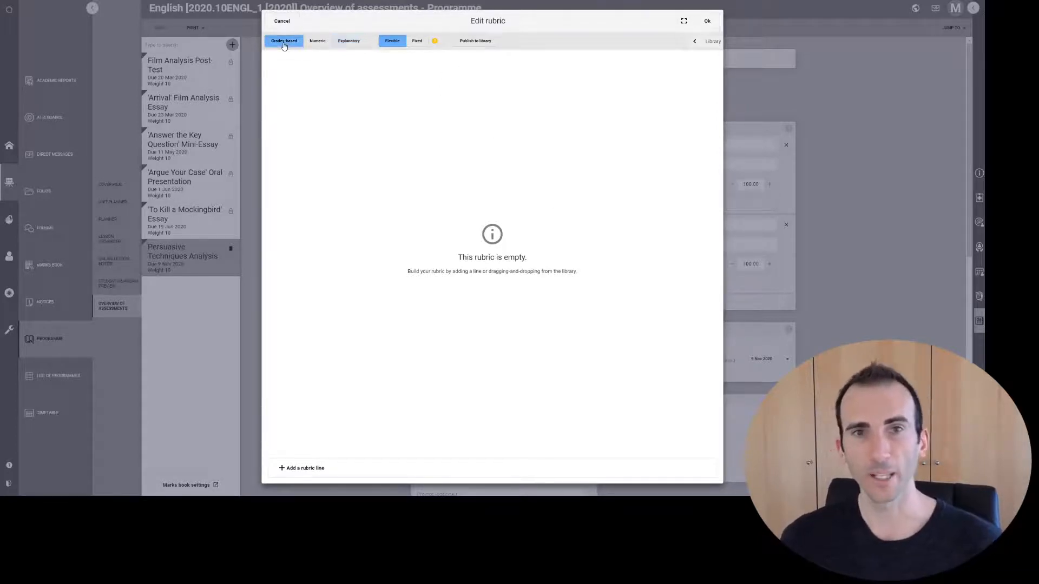
{"action": "left_click", "coordinate": [421, 44]}
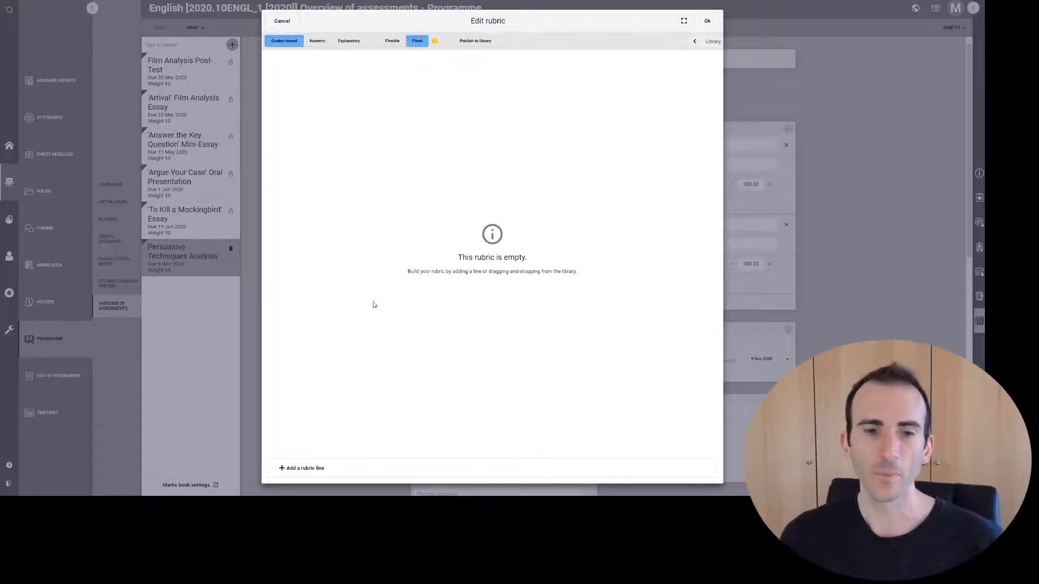
{"action": "left_click", "coordinate": [302, 469]}
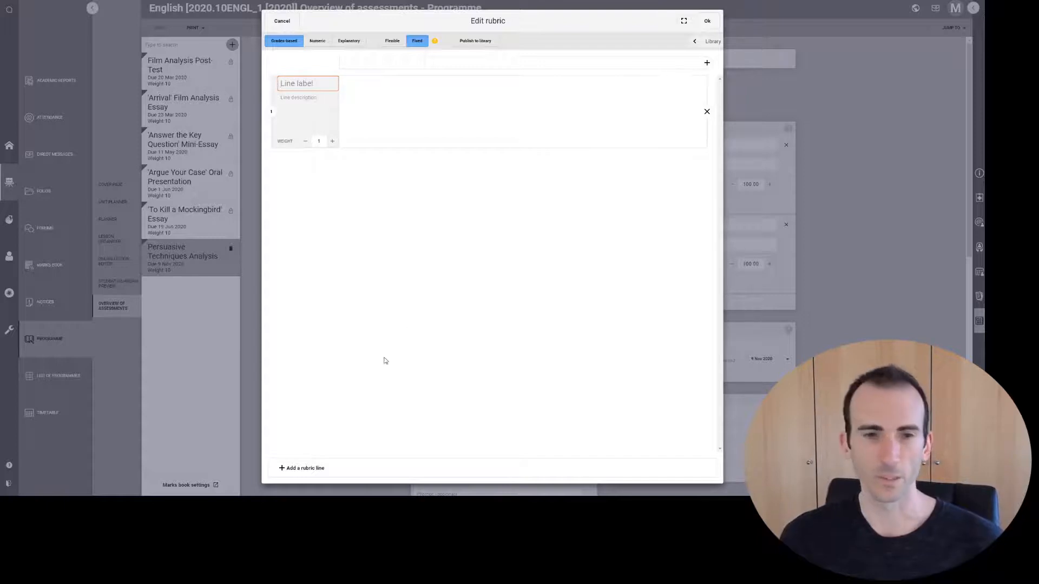
Add six grade columns to the rubric for ND, NYA, APP, ACH, MAS and EXC
{"action": "left_click", "coordinate": [707, 63]}
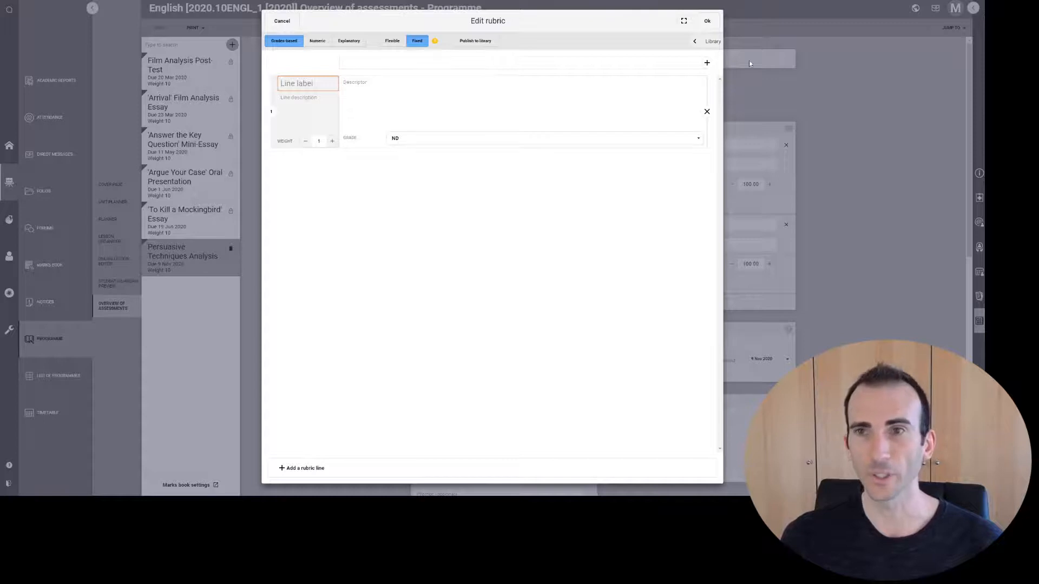
{"action": "left_click", "coordinate": [706, 64]}
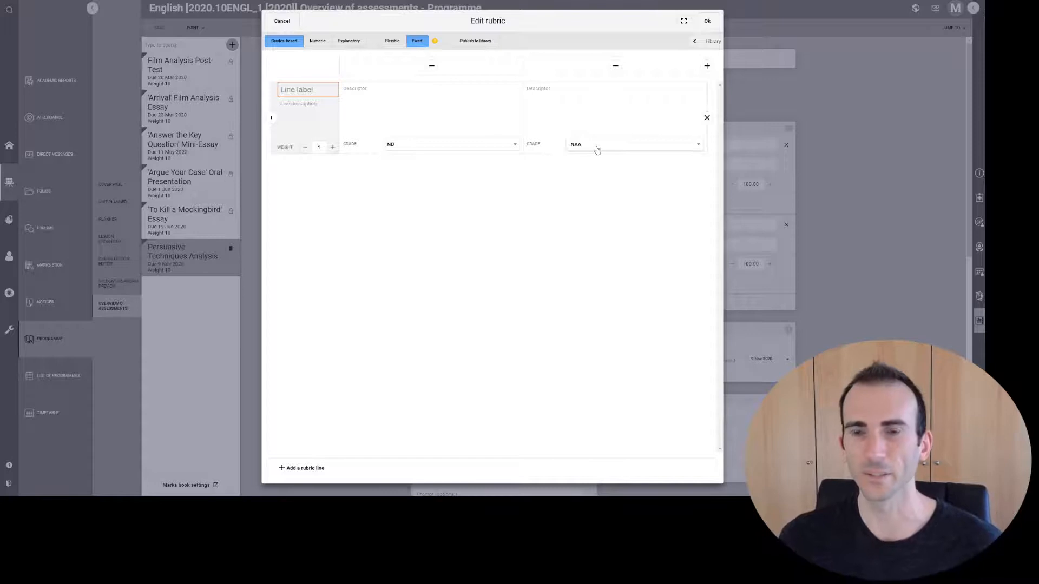
{"action": "left_click", "coordinate": [597, 150]}
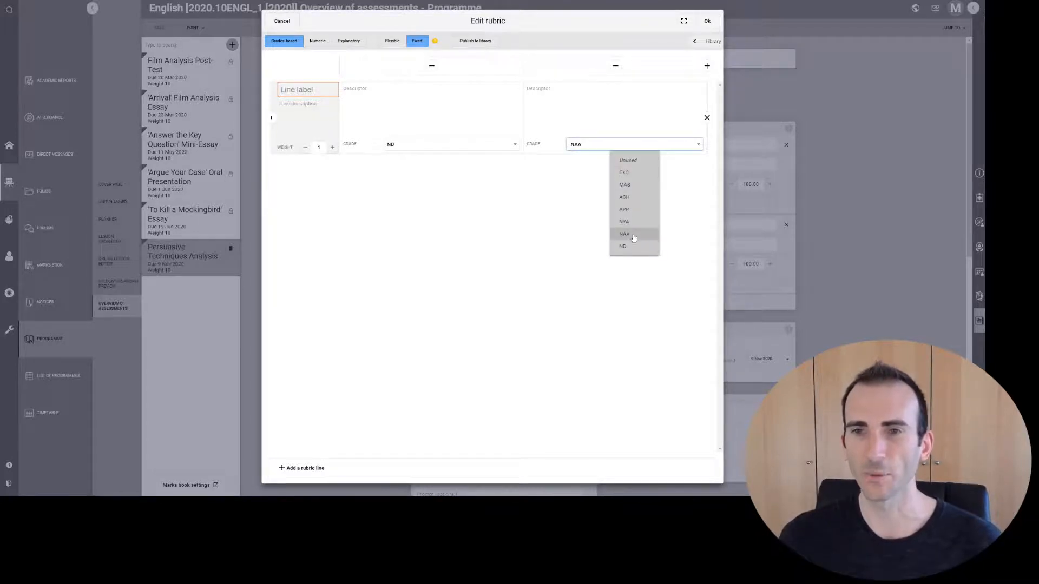
{"action": "left_click", "coordinate": [633, 223]}
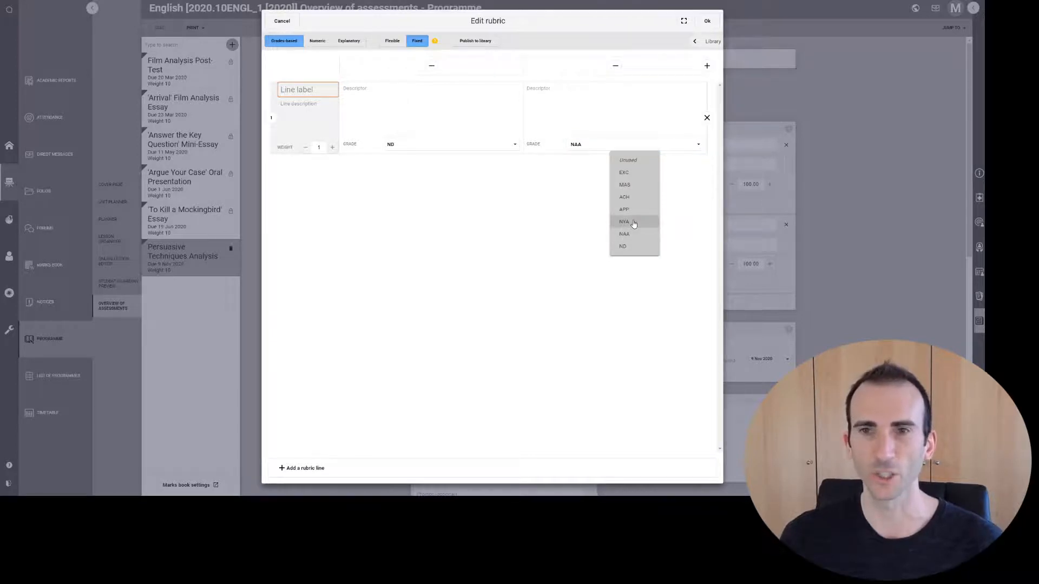
{"action": "left_click", "coordinate": [707, 67]}
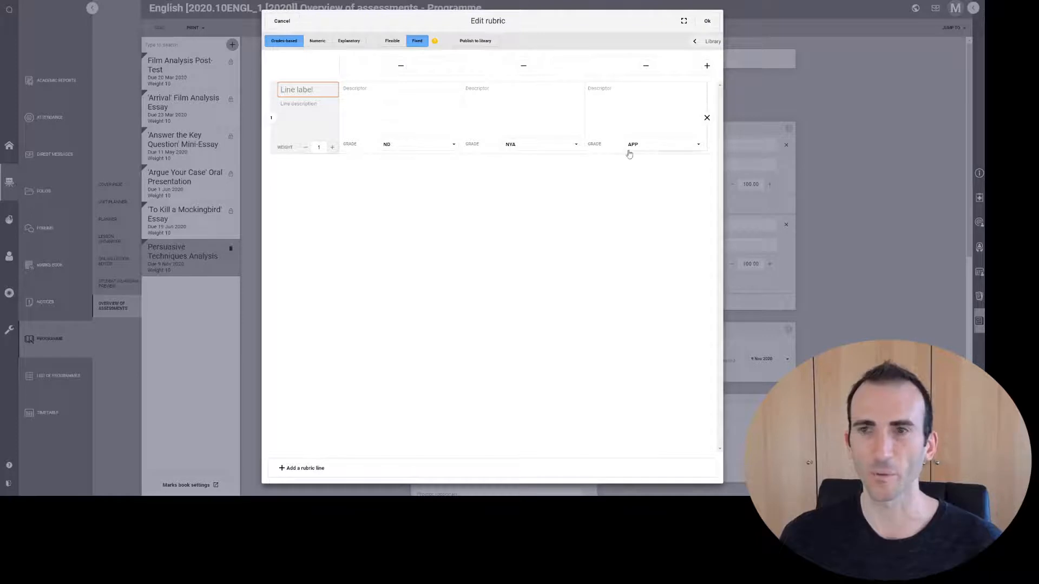
{"action": "left_click", "coordinate": [707, 66]}
{"action": "left_click", "coordinate": [706, 67]}
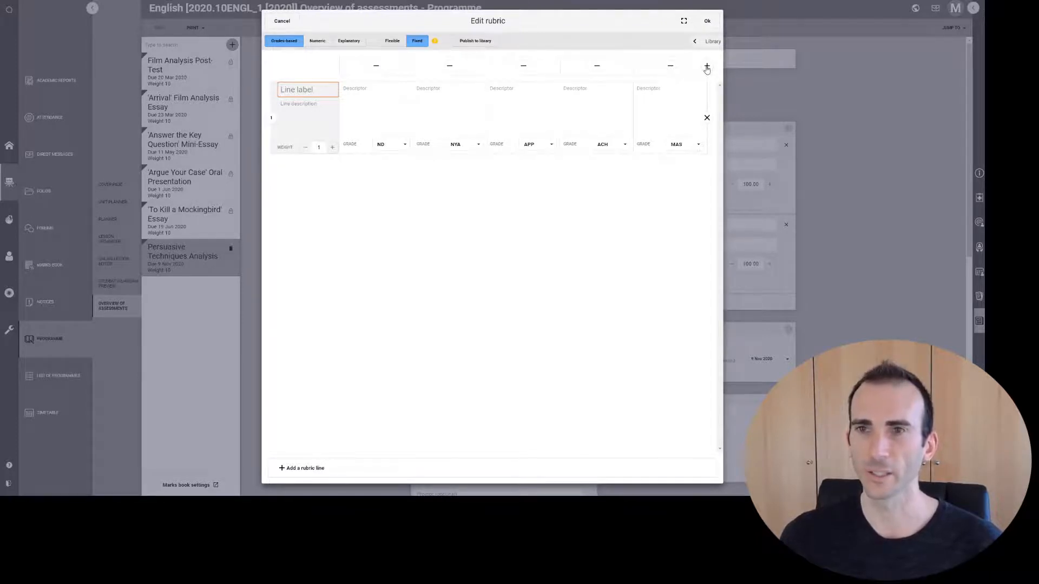
{"action": "left_click", "coordinate": [707, 67]}
{"action": "scroll", "coordinate": [633, 376], "scroll_direction": "right", "scroll_amount": 2}
{"action": "scroll", "coordinate": [619, 372], "scroll_direction": "left", "scroll_amount": 1}
{"action": "scroll", "coordinate": [659, 180], "scroll_direction": "right", "scroll_amount": 1}
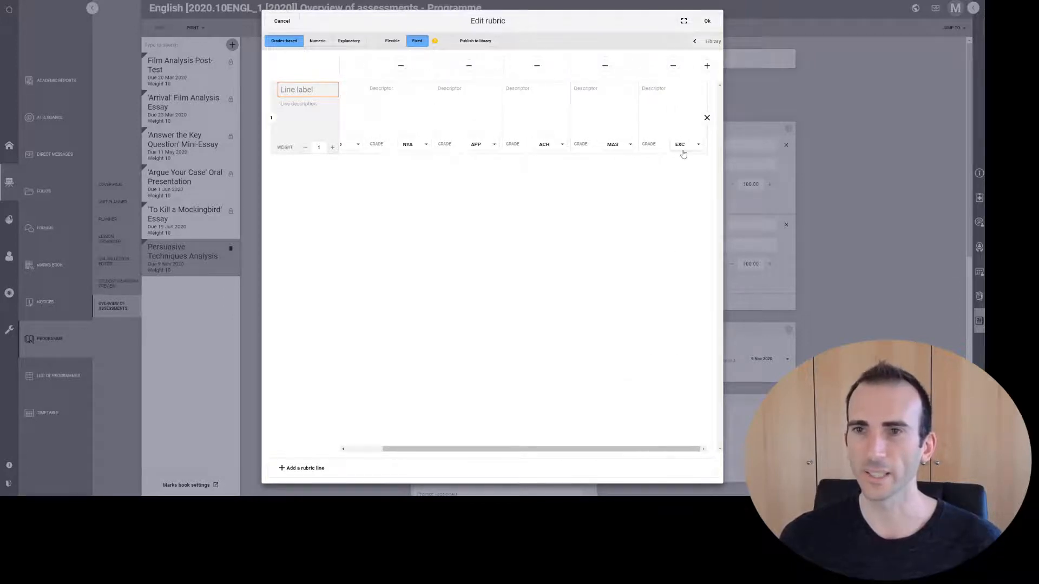
Expand the rubric editor to full size and add two more rubric lines
{"action": "left_click", "coordinate": [685, 22]}
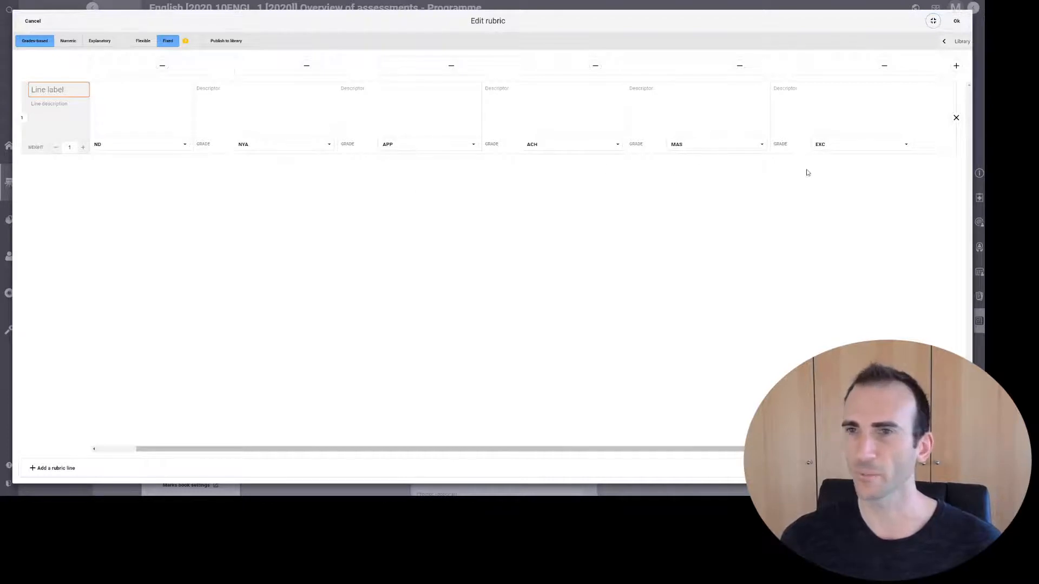
{"action": "left_click", "coordinate": [51, 475]}
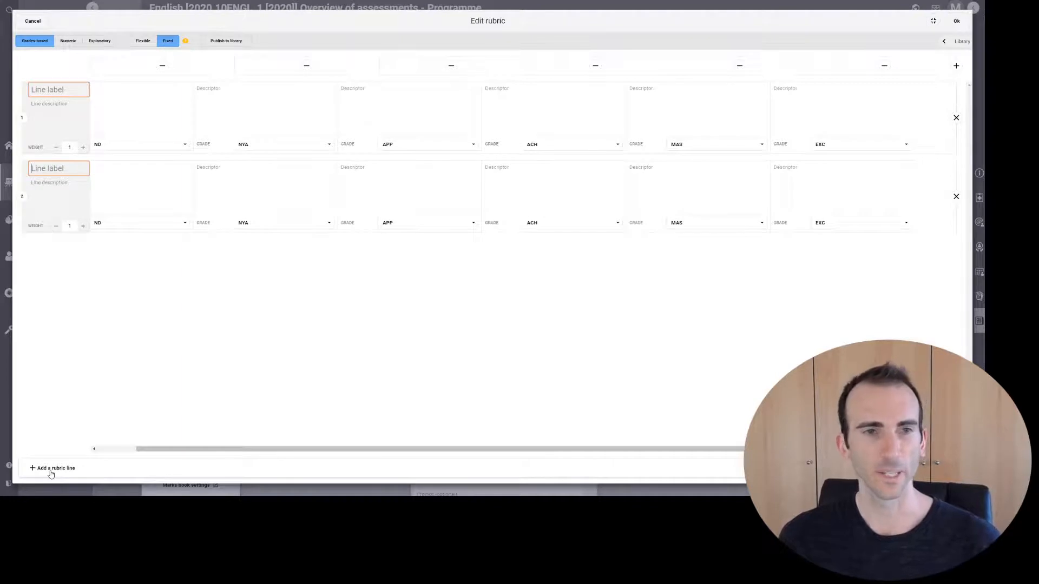
{"action": "left_click", "coordinate": [51, 474]}
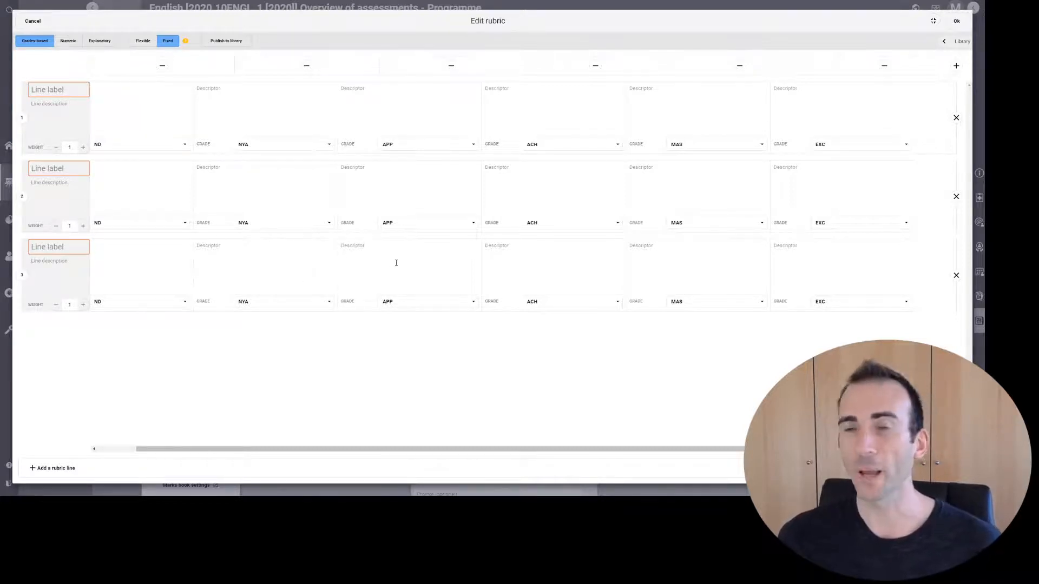
{"action": "left_click", "coordinate": [52, 89]}
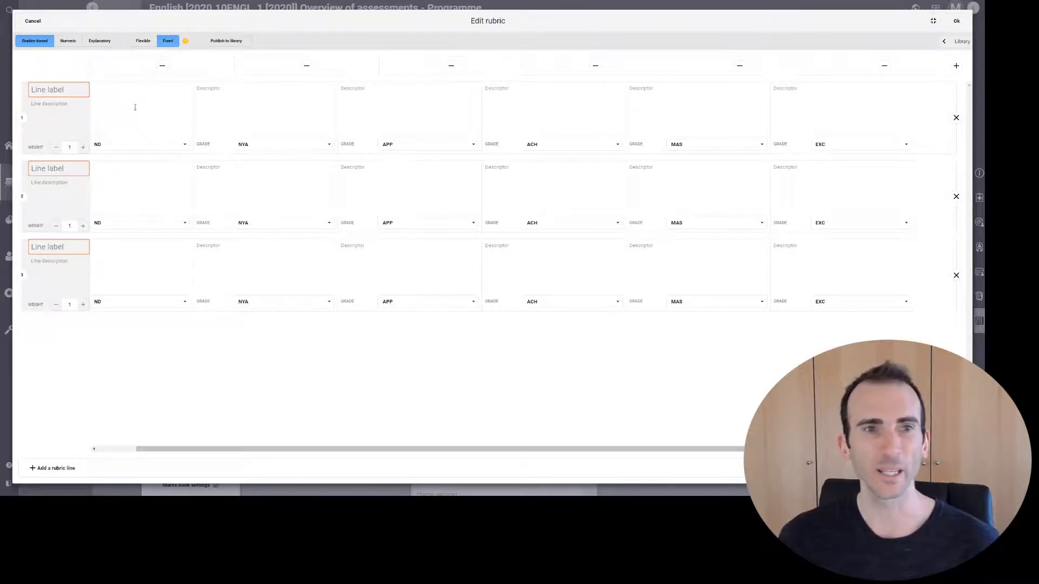
{"action": "left_click", "coordinate": [171, 117]}
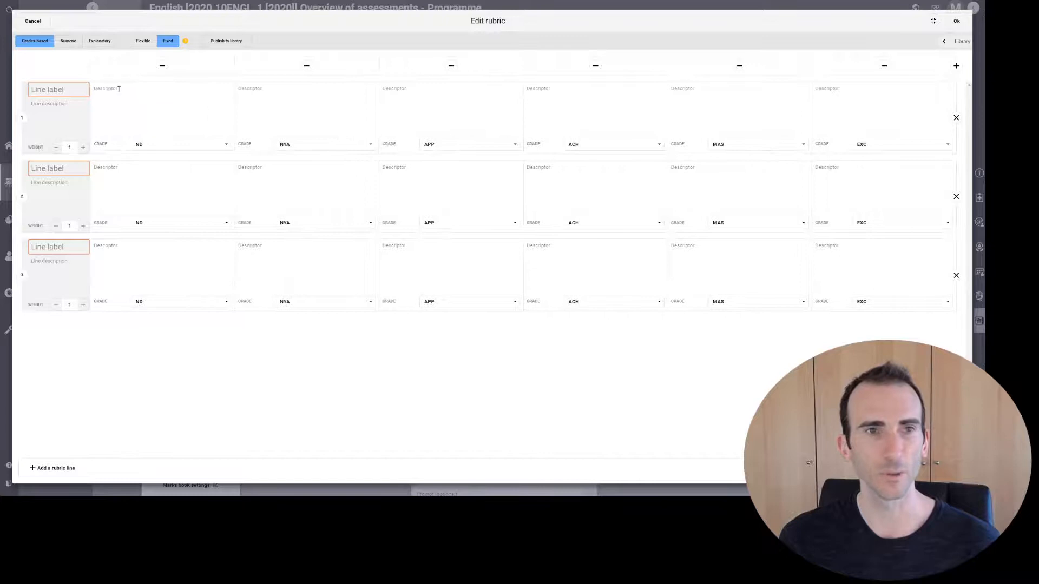
Copy the criterion title "Understanding of the issue, perspective, and bias" from the original task page into the first rubric line's label
{"action": "left_click", "coordinate": [569, 104]}
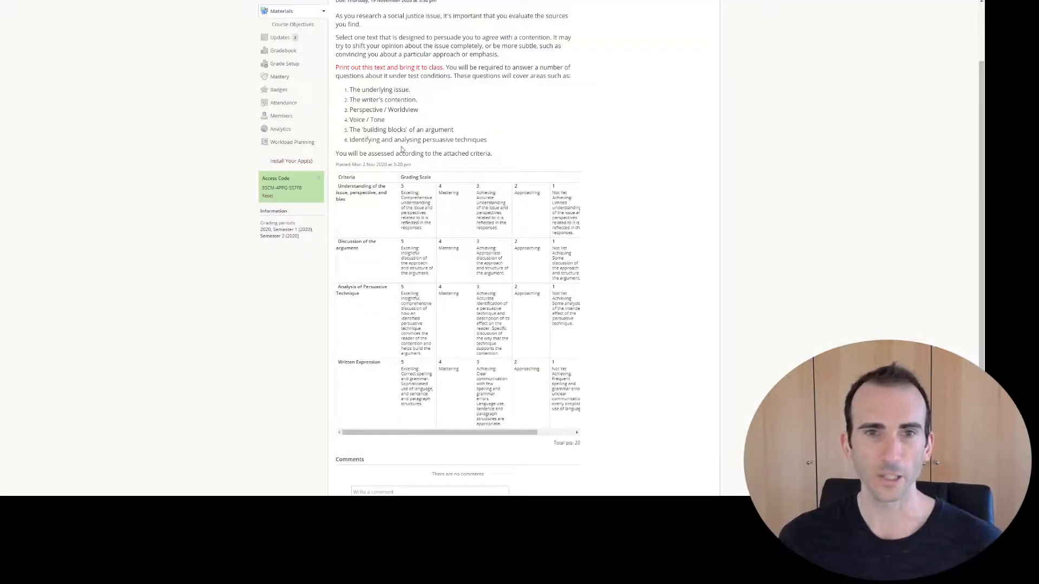
{"action": "left_click_drag", "start_coordinate": [349, 204], "coordinate": [336, 185]}
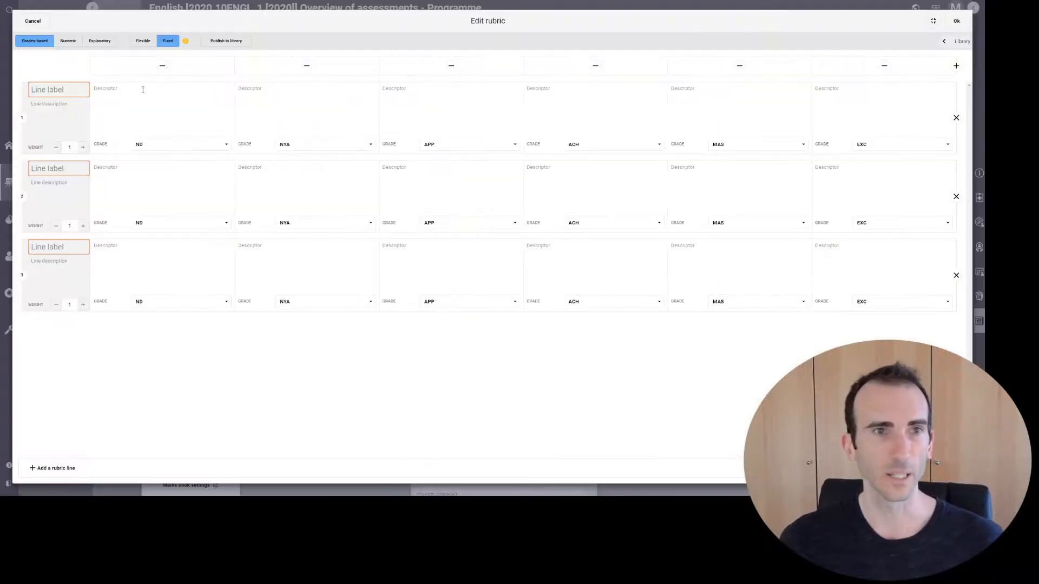
{"action": "key", "text": "ctrl+v"}
{"action": "scroll", "coordinate": [67, 88], "scroll_direction": "left", "scroll_amount": 3}
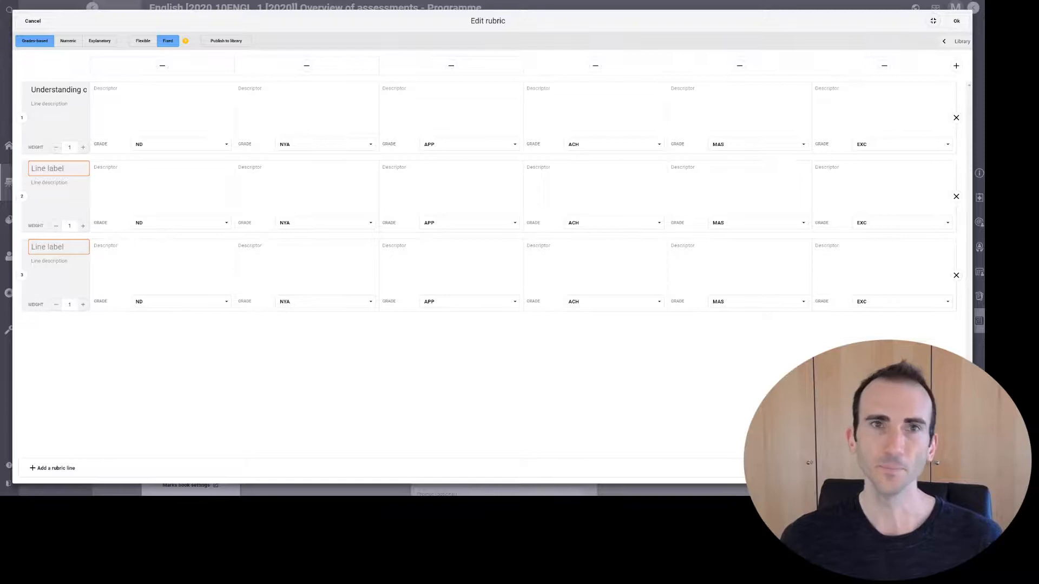
Copy the Excelling description of the understanding criterion from the original task page into the first rubric line's EXC descriptor
{"action": "key", "text": "ctrl+Tab"}
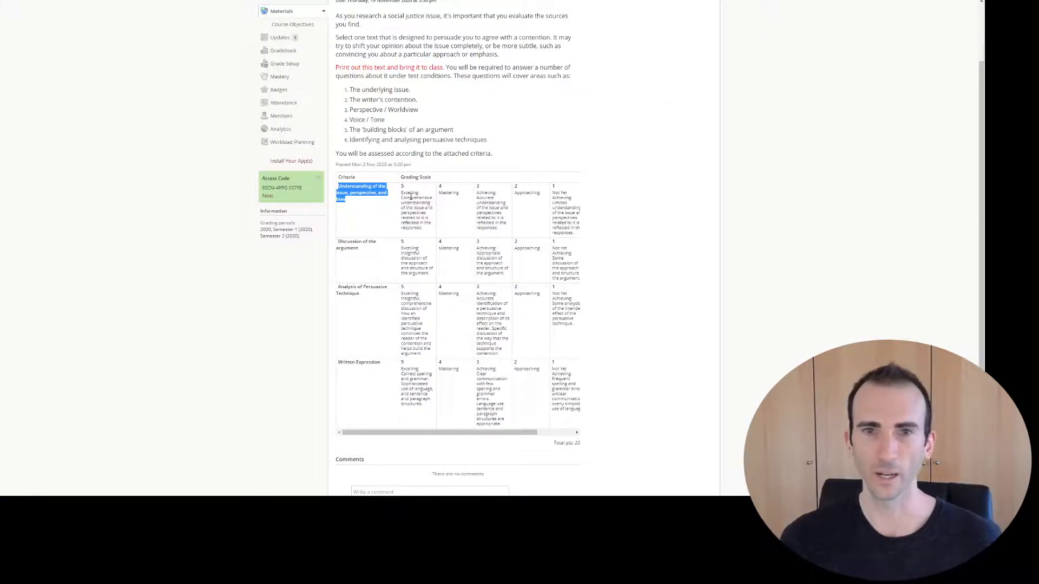
{"action": "left_click_drag", "start_coordinate": [426, 232], "coordinate": [402, 199]}
{"action": "key", "text": "ctrl+c"}
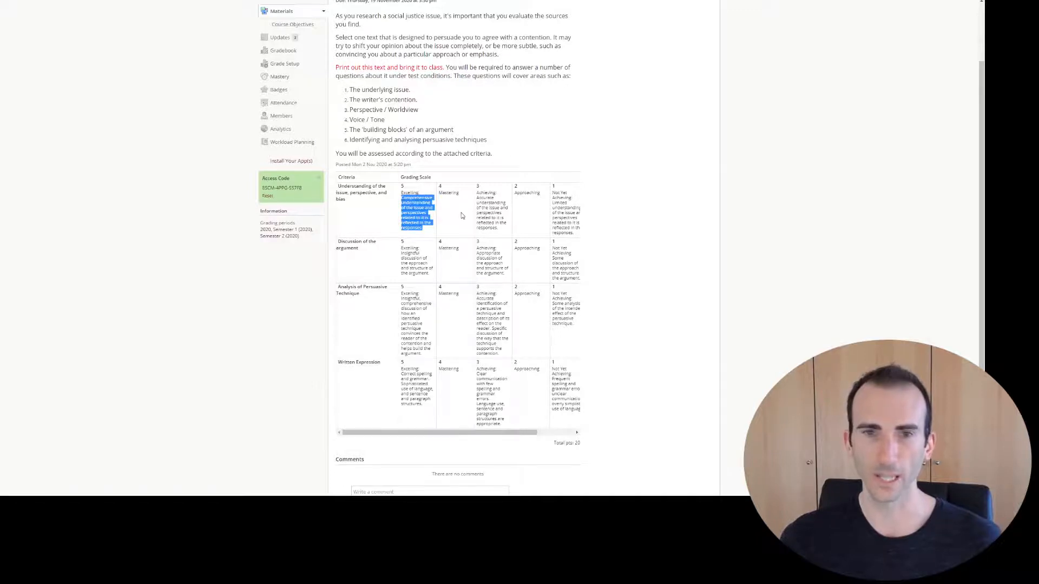
{"action": "key", "text": "ctrl+Tab"}
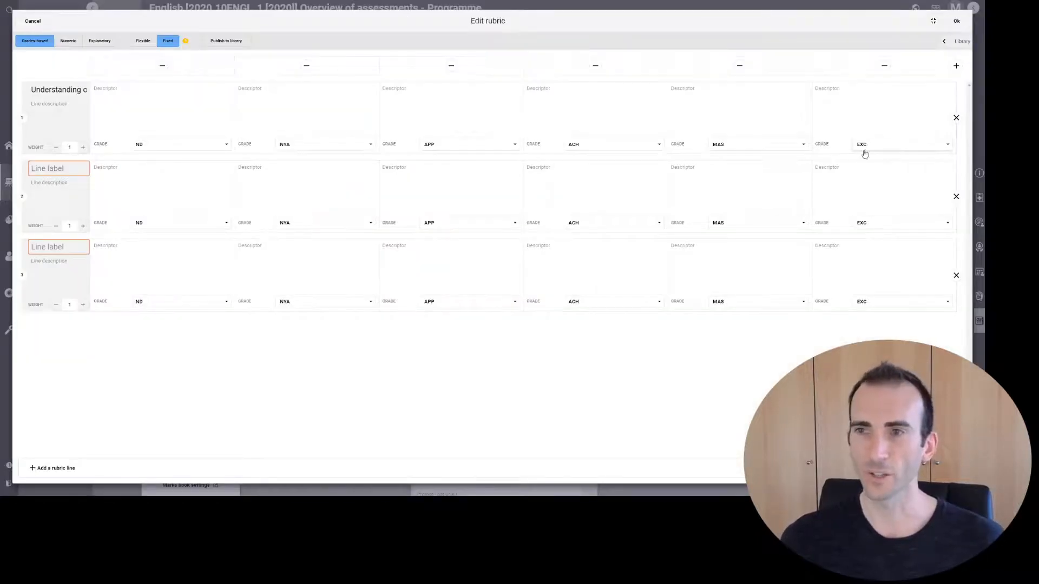
{"action": "left_click", "coordinate": [859, 99]}
{"action": "key", "text": "ctrl+v"}
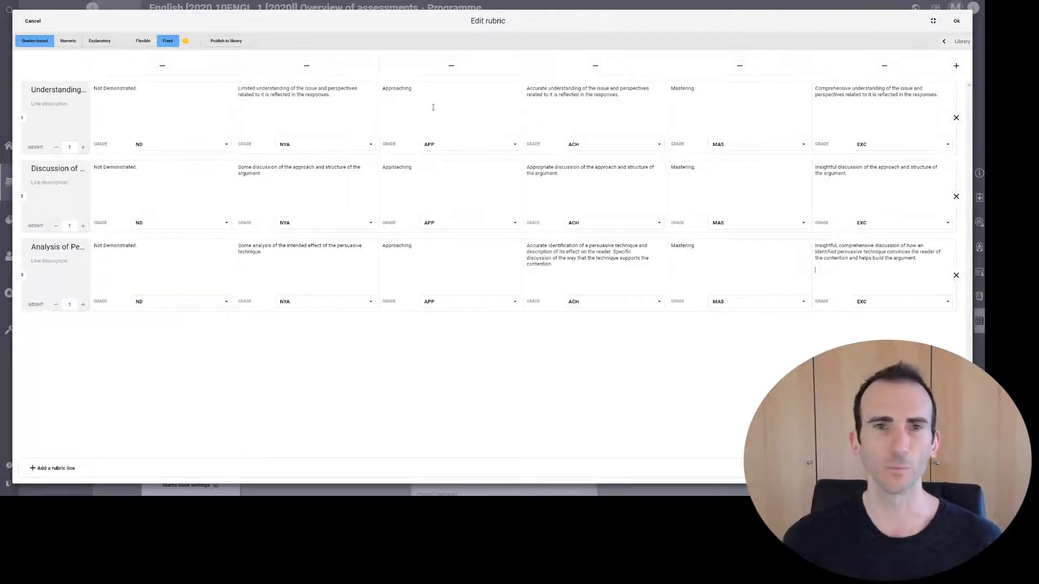
Review the first line's NYA, ACH and MAS descriptors, the third line's label and the first line's description field
{"action": "triple_click", "coordinate": [342, 98]}
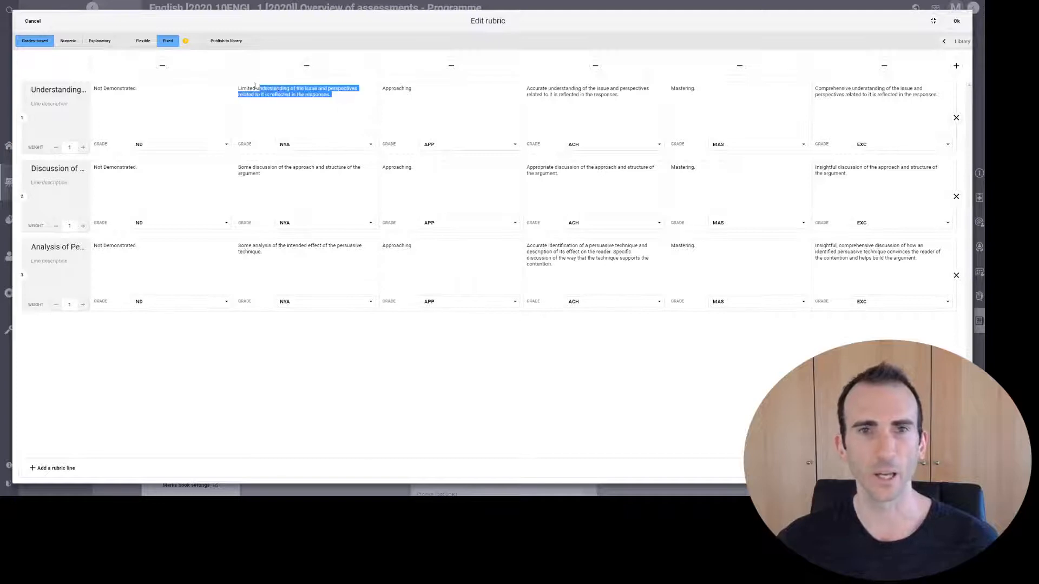
{"action": "triple_click", "coordinate": [589, 103]}
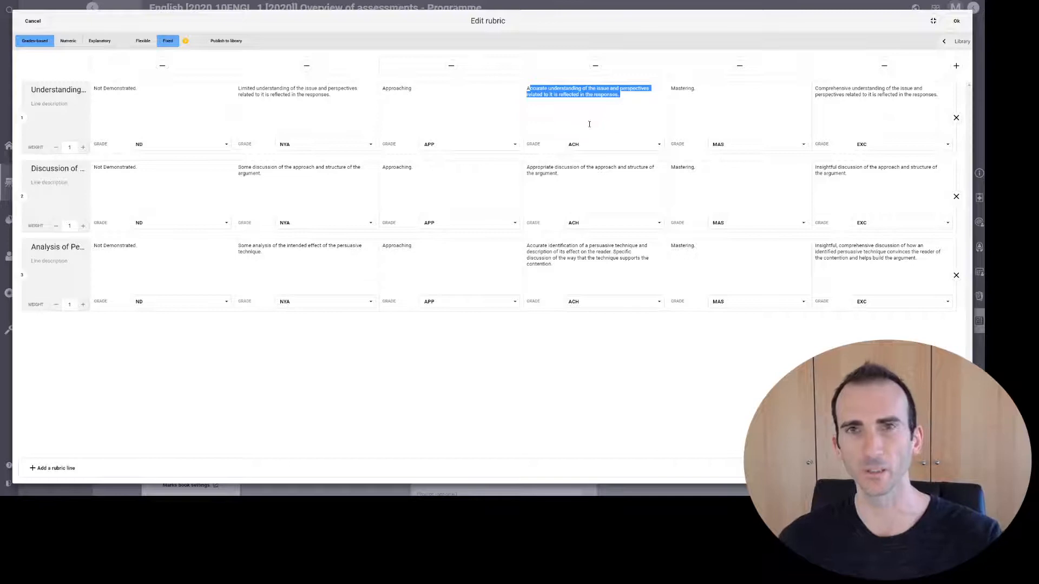
{"action": "left_click", "coordinate": [645, 98]}
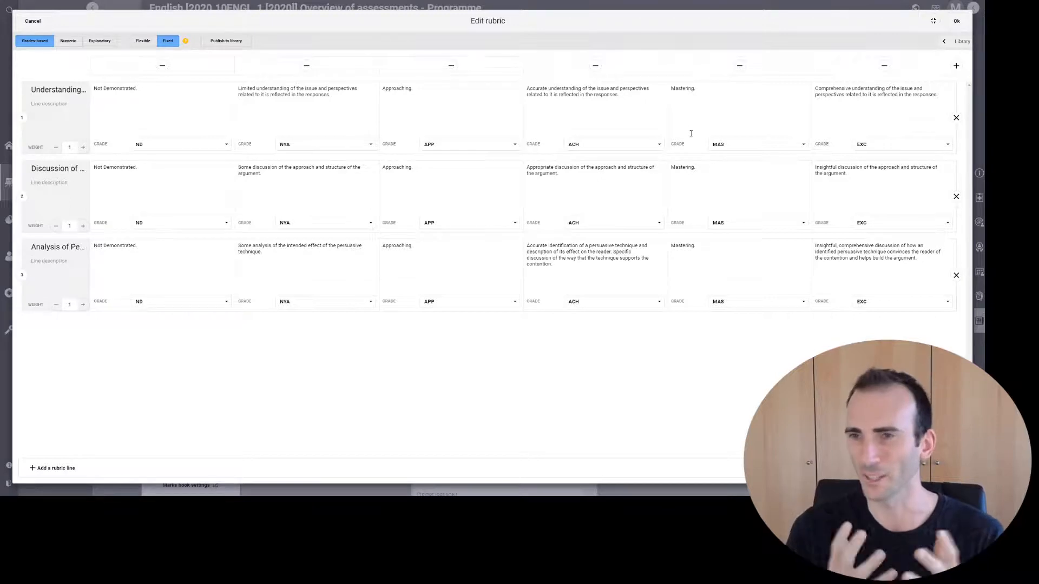
{"action": "double_click", "coordinate": [679, 88]}
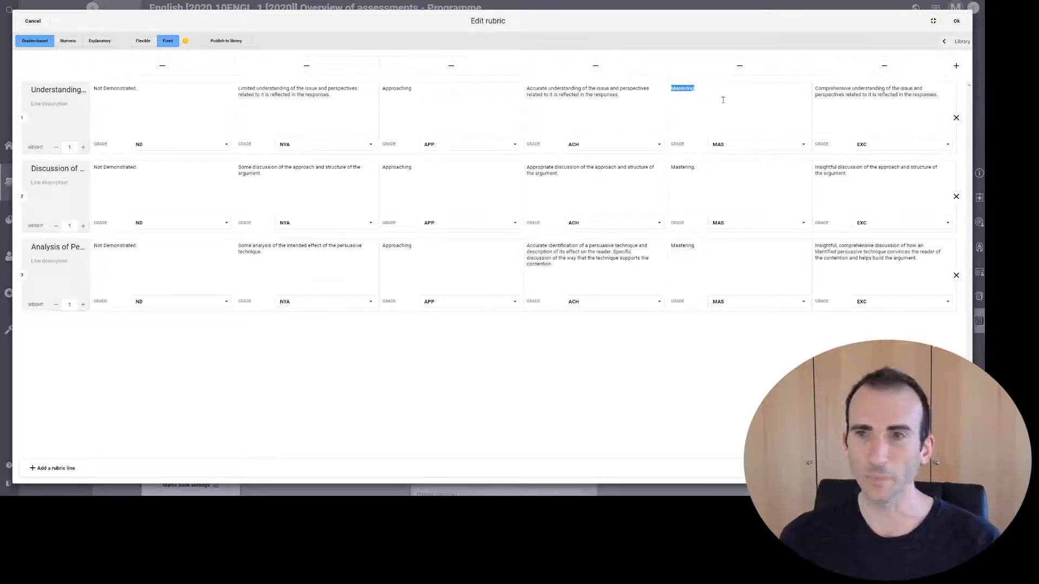
{"action": "left_click", "coordinate": [700, 92]}
{"action": "type", "text": "."}
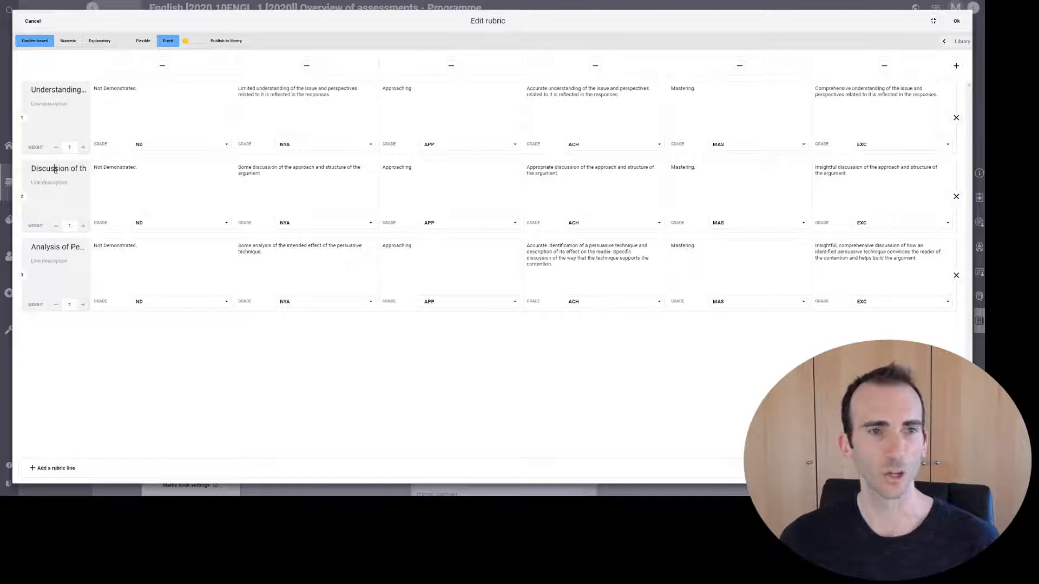
{"action": "left_click", "coordinate": [54, 249]}
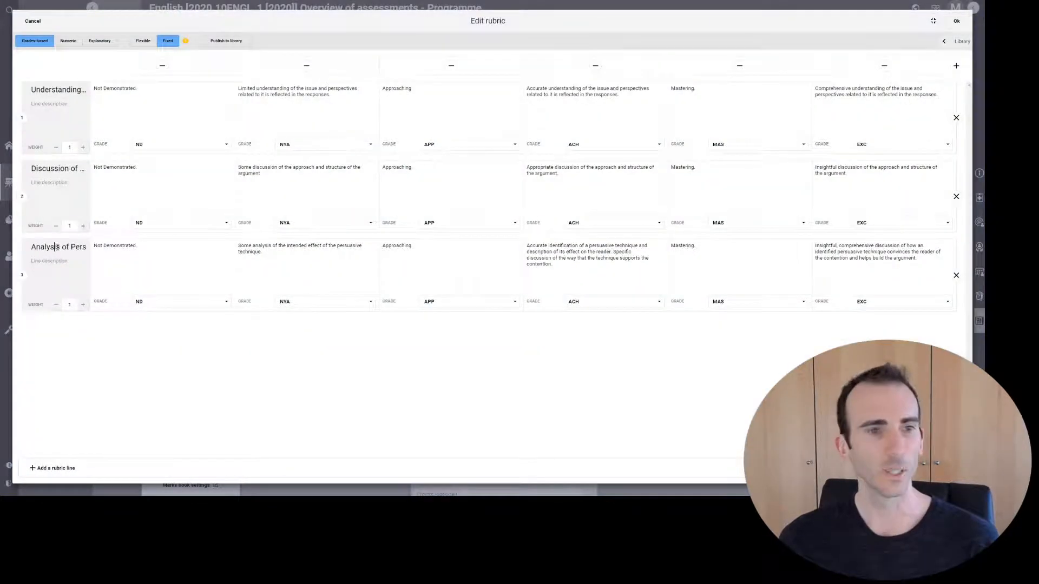
{"action": "double_click", "coordinate": [54, 247]}
{"action": "left_click", "coordinate": [67, 247]}
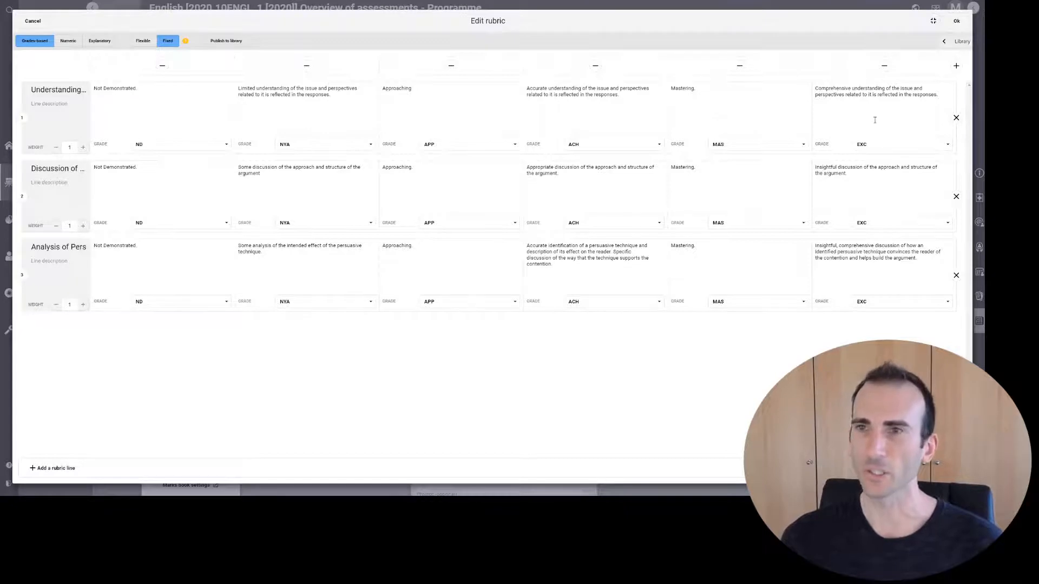
{"action": "left_click", "coordinate": [47, 105]}
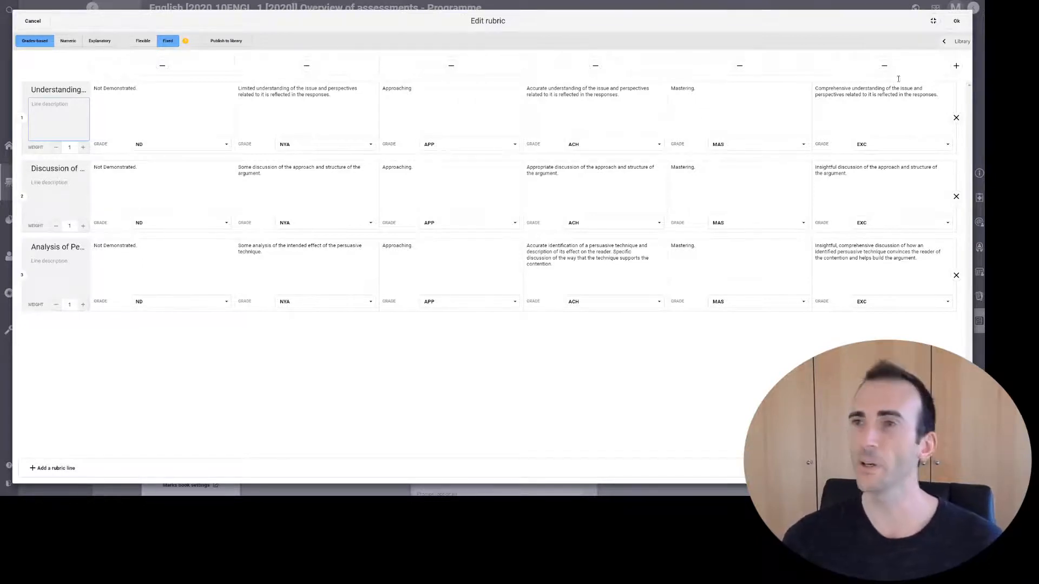
Accept the completed Argument Analysis rubric and save the assessment
{"action": "left_click", "coordinate": [957, 21]}
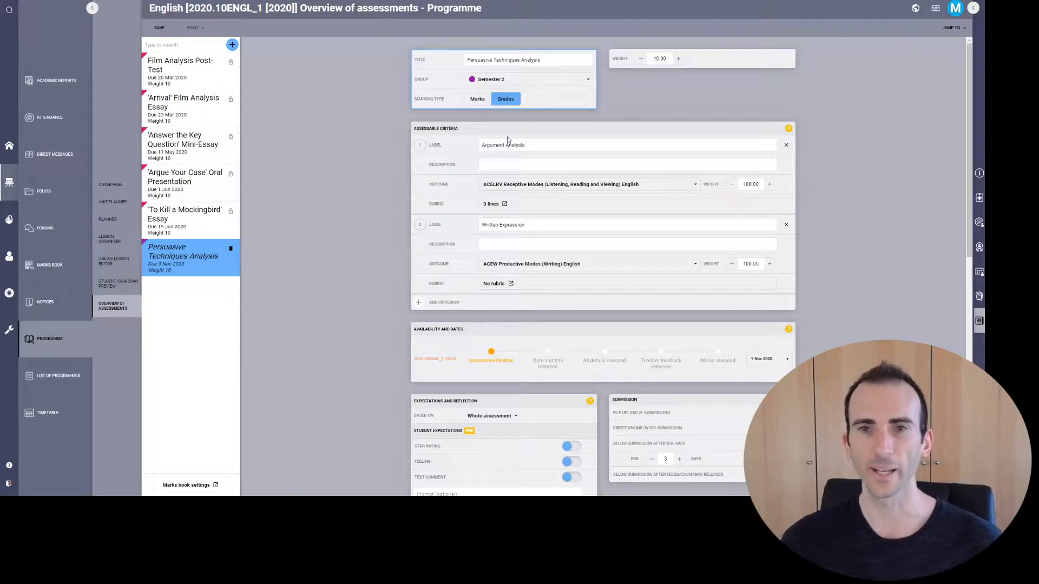
{"action": "left_click", "coordinate": [159, 28]}
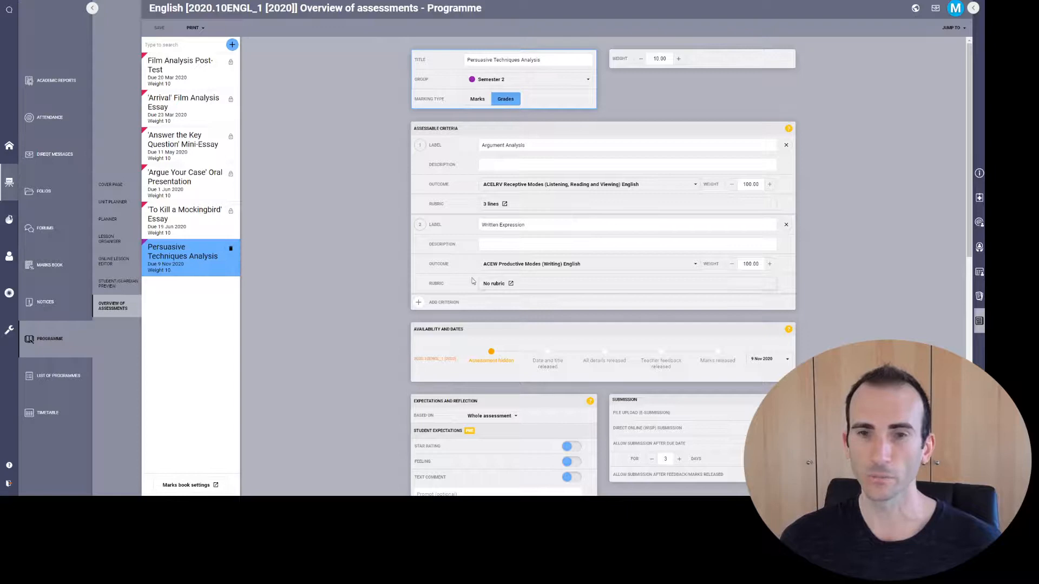
Start a grades-based, fixed rubric for the Written Expression criterion and expand its editor to full size
{"action": "left_click", "coordinate": [509, 283]}
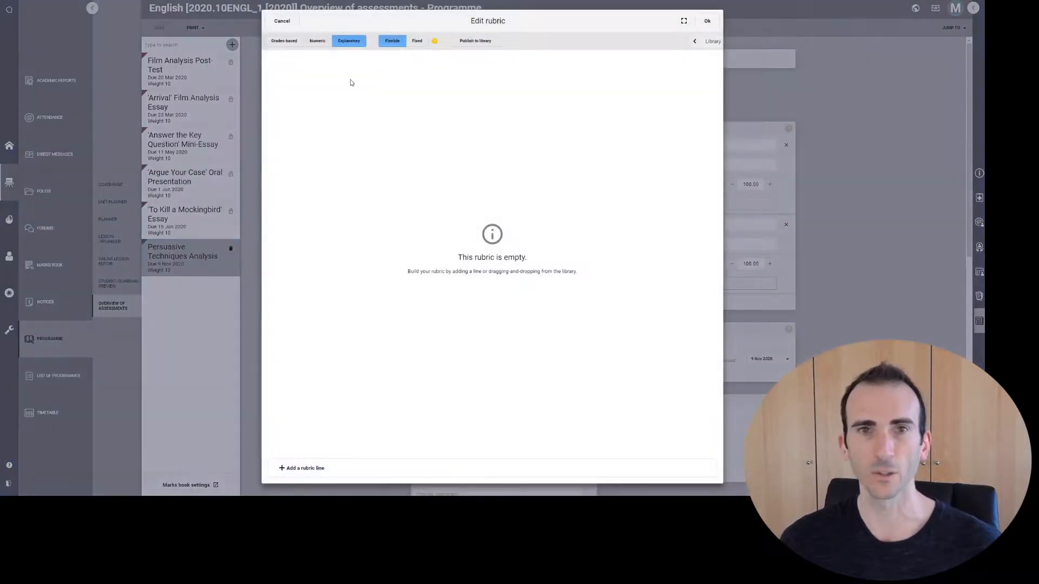
{"action": "left_click", "coordinate": [287, 43]}
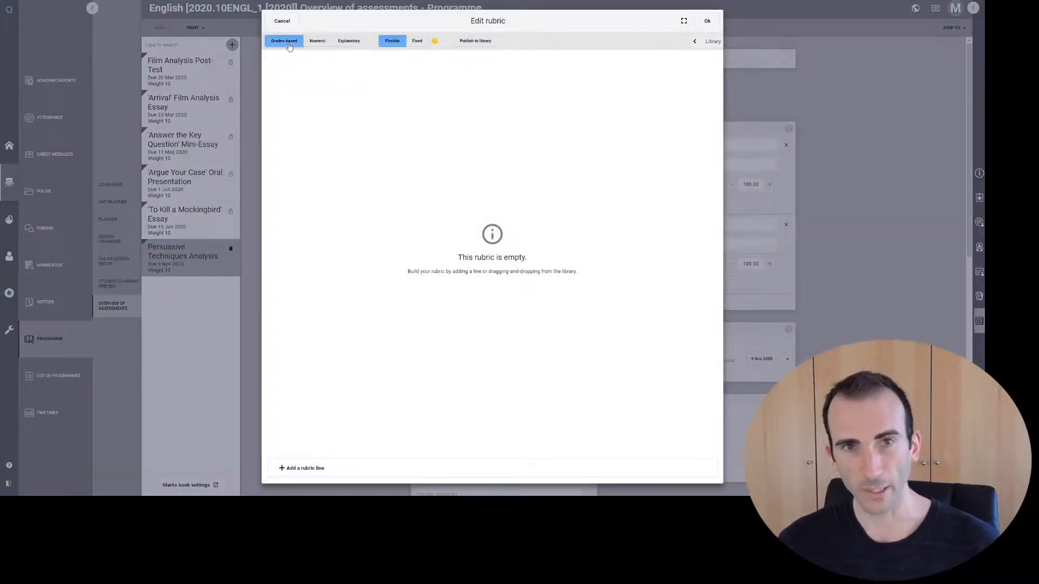
{"action": "left_click", "coordinate": [417, 43]}
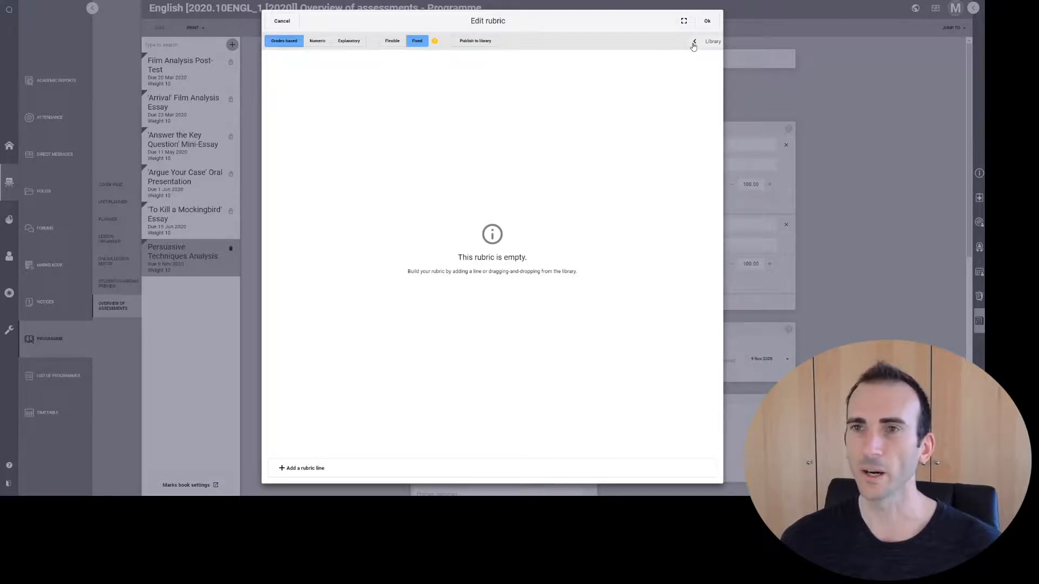
{"action": "left_click", "coordinate": [684, 21]}
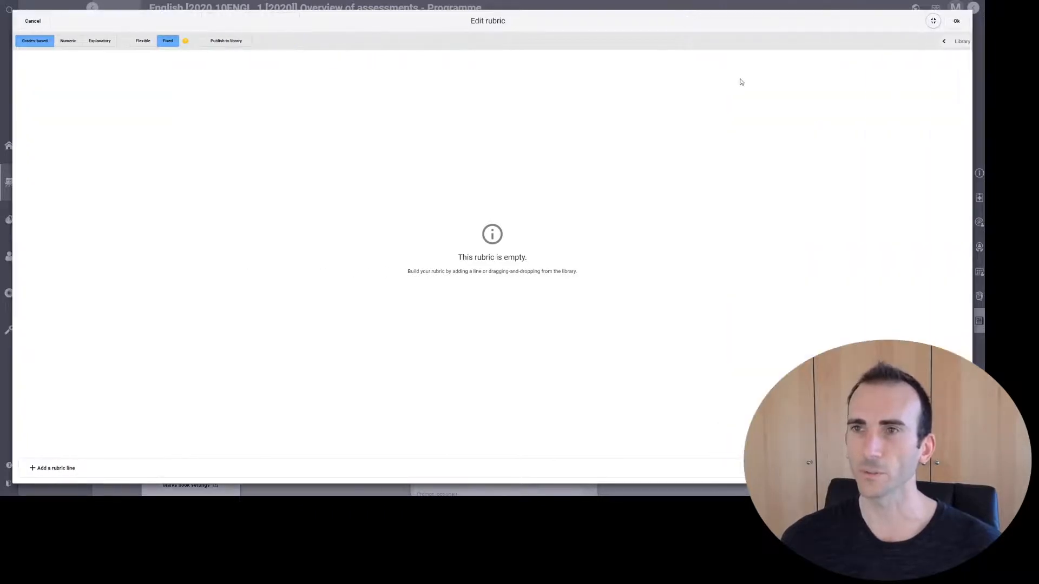
Open the rubric library, browse its published rubrics and search it for "ncc"
{"action": "left_click", "coordinate": [943, 42]}
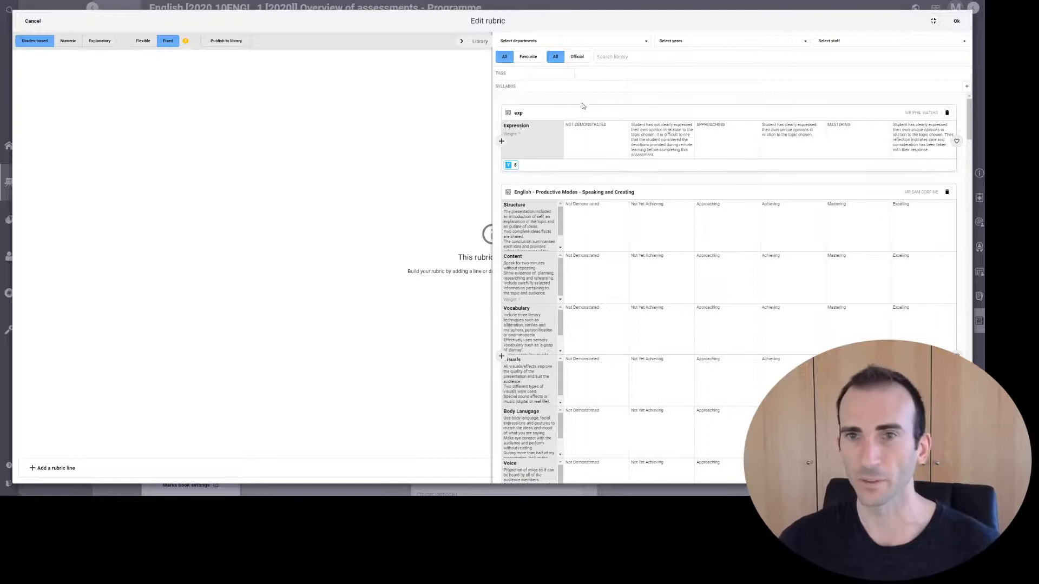
{"action": "scroll", "coordinate": [586, 155], "scroll_direction": "down", "scroll_amount": 7}
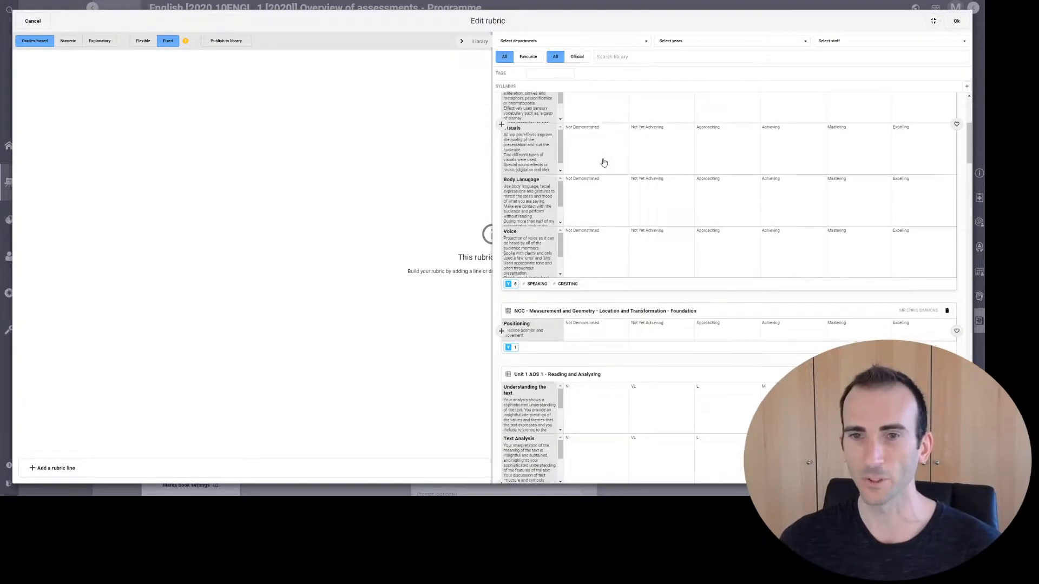
{"action": "scroll", "coordinate": [603, 162], "scroll_direction": "down", "scroll_amount": 10}
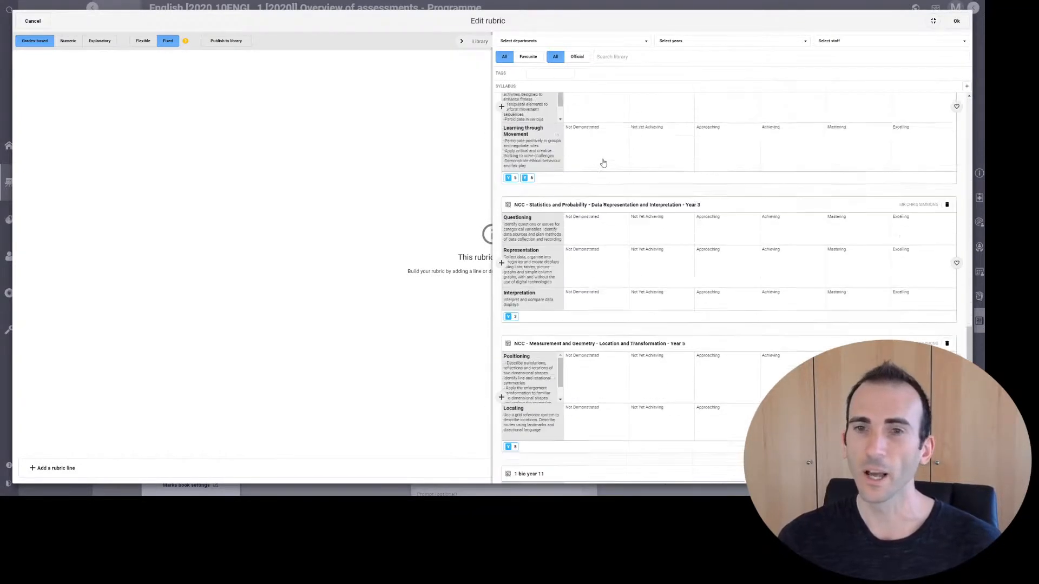
{"action": "scroll", "coordinate": [604, 157], "scroll_direction": "up", "scroll_amount": 15}
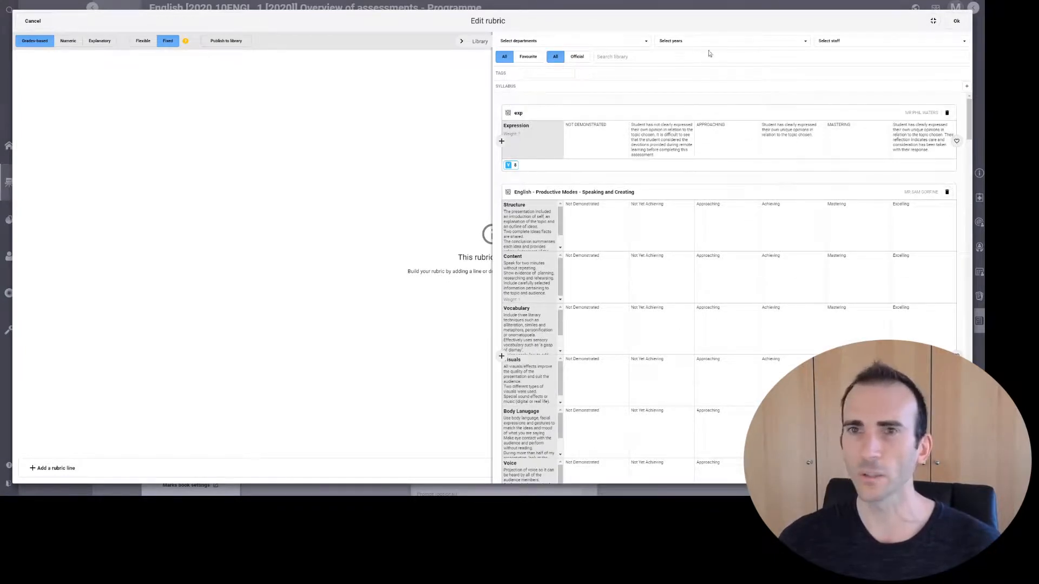
{"action": "left_click", "coordinate": [645, 58]}
{"action": "type", "text": "ncc"}
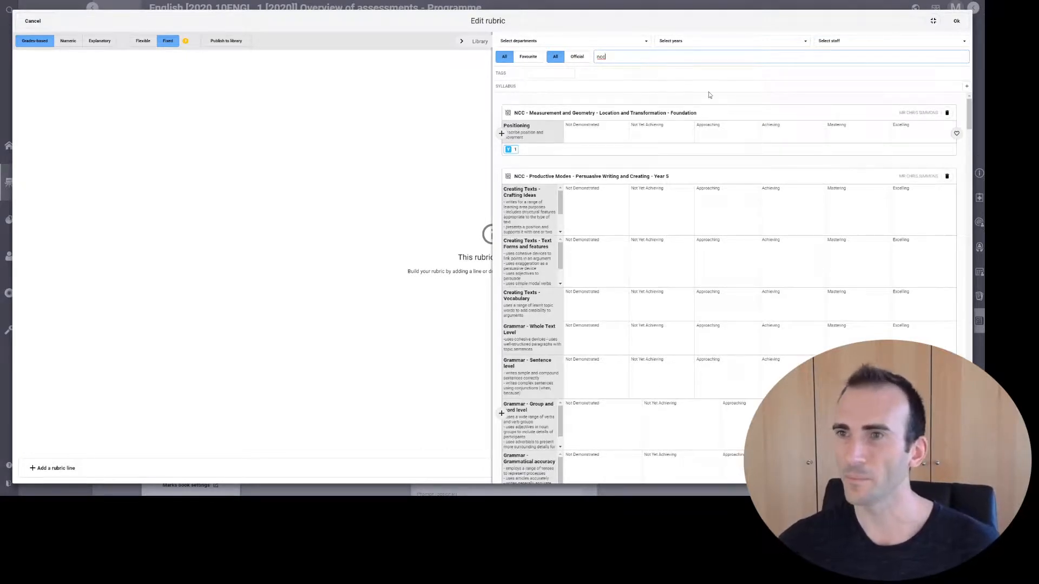
Narrow the library search to "ncc cg", add the NCC CG F-10 Default Rubric to the Written Expression rubric and close the library
{"action": "scroll", "coordinate": [674, 141], "scroll_direction": "down", "scroll_amount": 1}
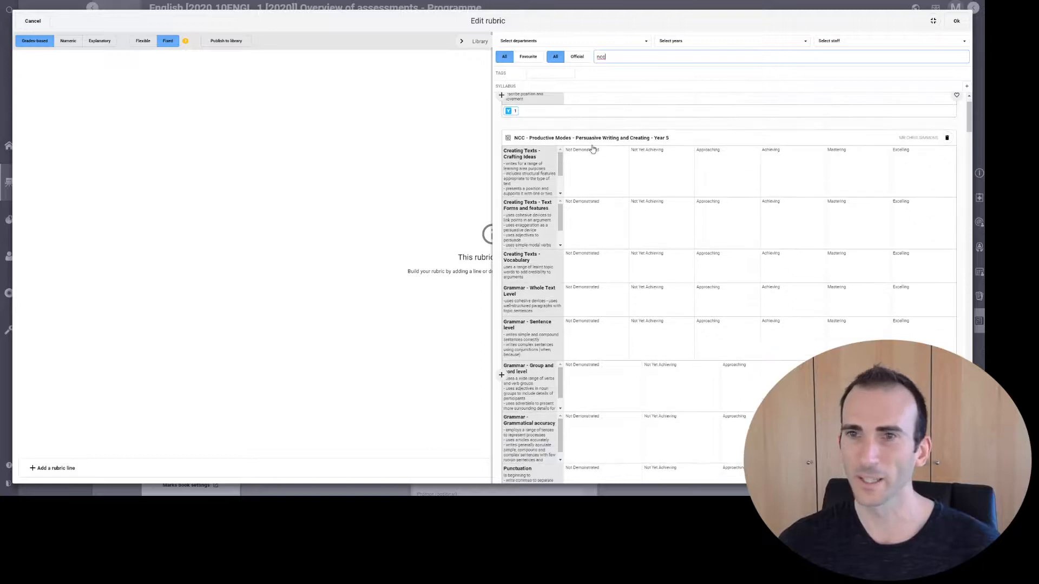
{"action": "scroll", "coordinate": [855, 197], "scroll_direction": "down", "scroll_amount": 5}
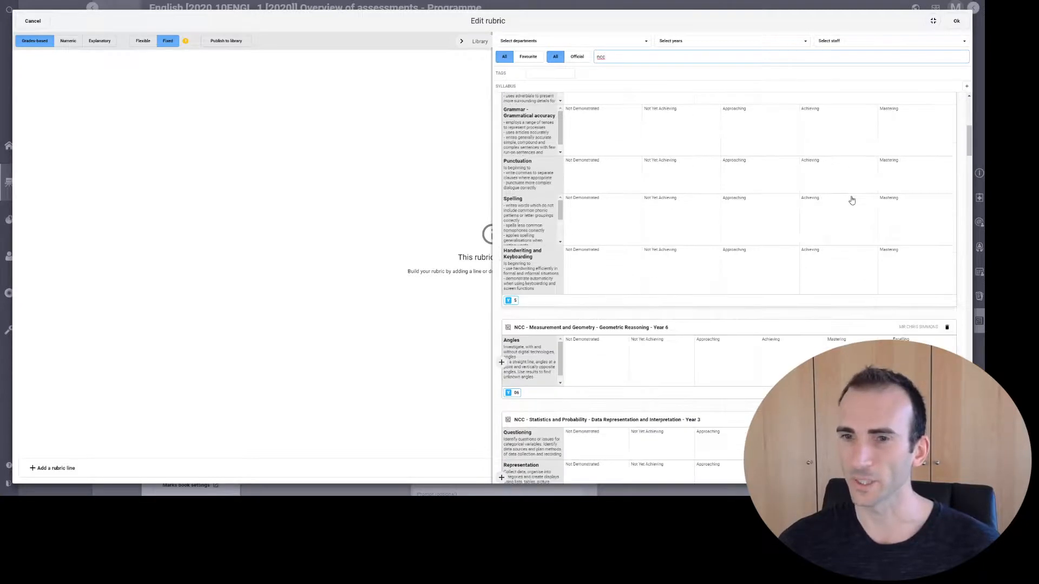
{"action": "scroll", "coordinate": [784, 244], "scroll_direction": "up", "scroll_amount": 6}
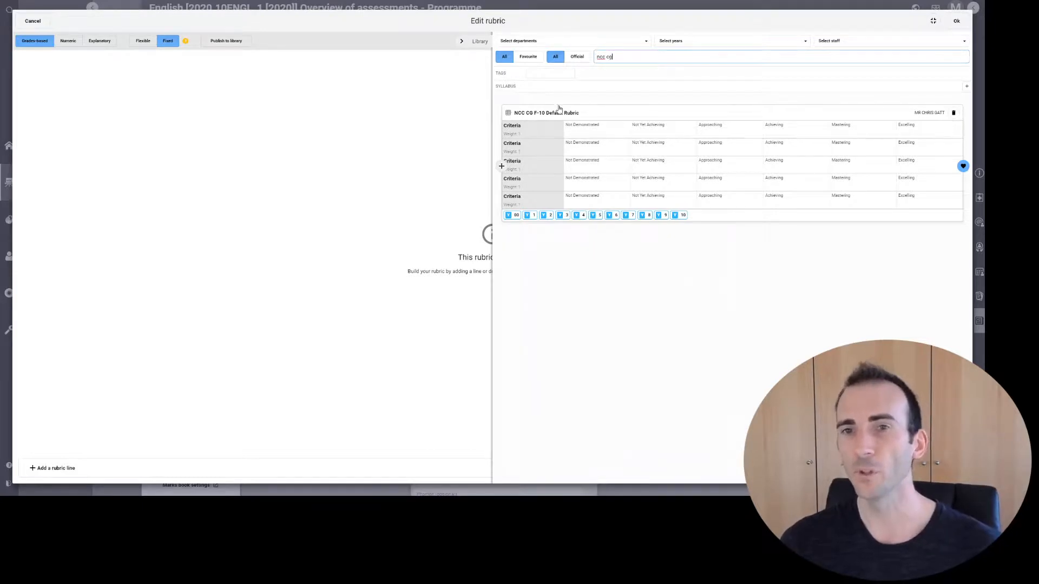
{"action": "left_click", "coordinate": [501, 166]}
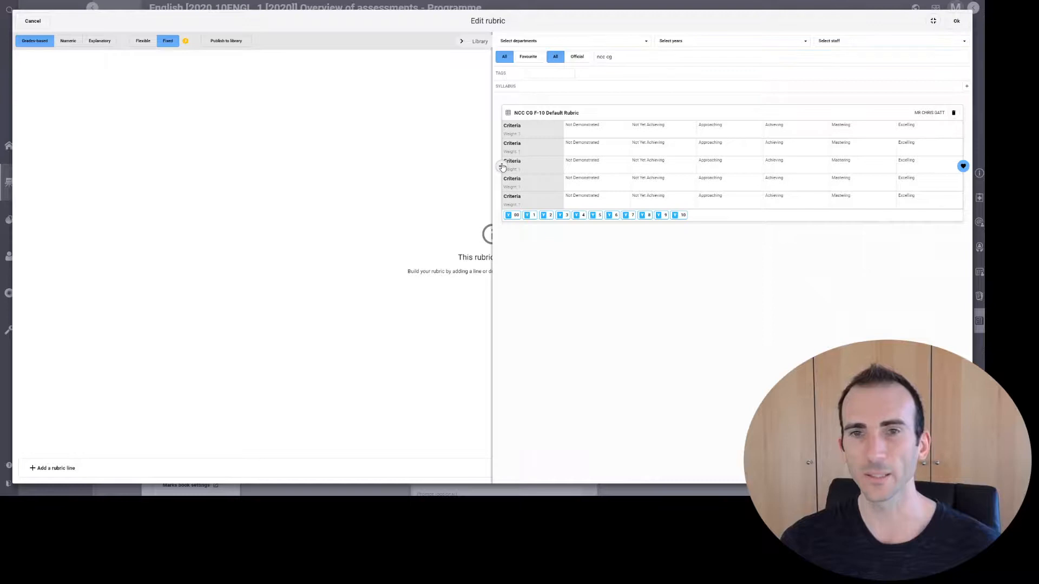
{"action": "left_click", "coordinate": [469, 43]}
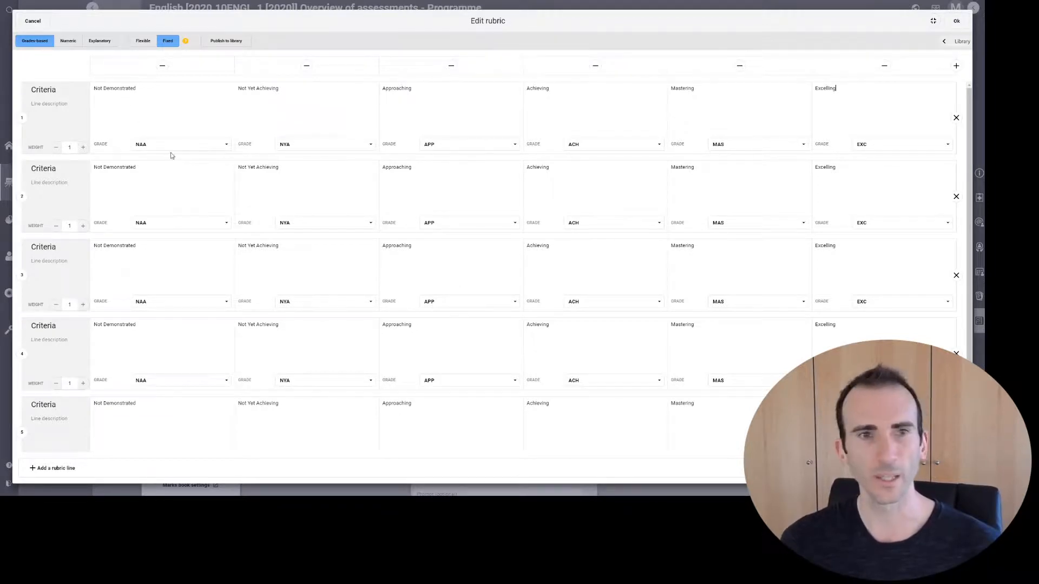
Set the Not Demonstrated grade to ND in the first four lines of the Written Expression rubric
{"action": "left_click", "coordinate": [206, 148]}
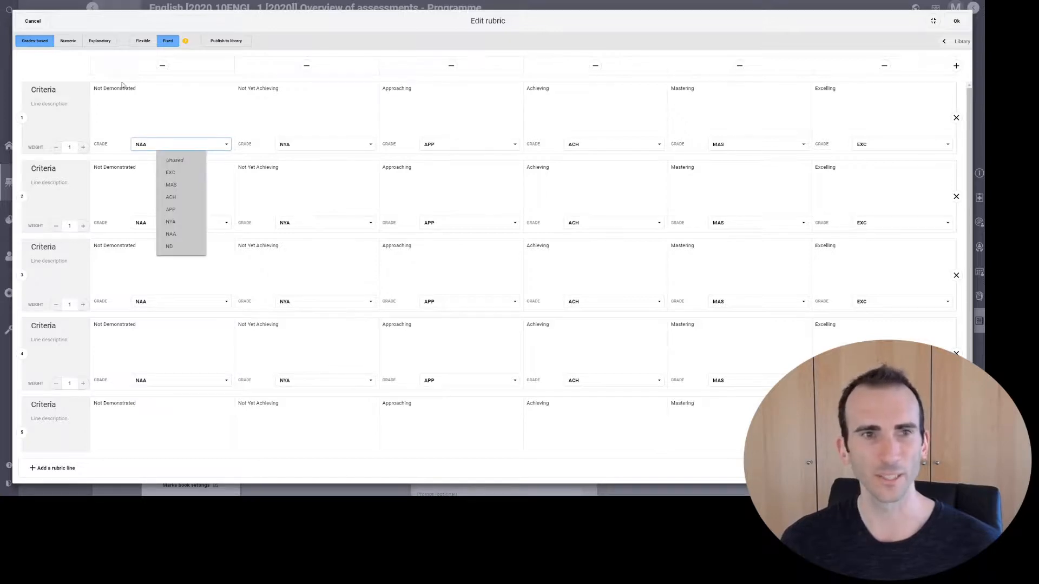
{"action": "left_click", "coordinate": [172, 246]}
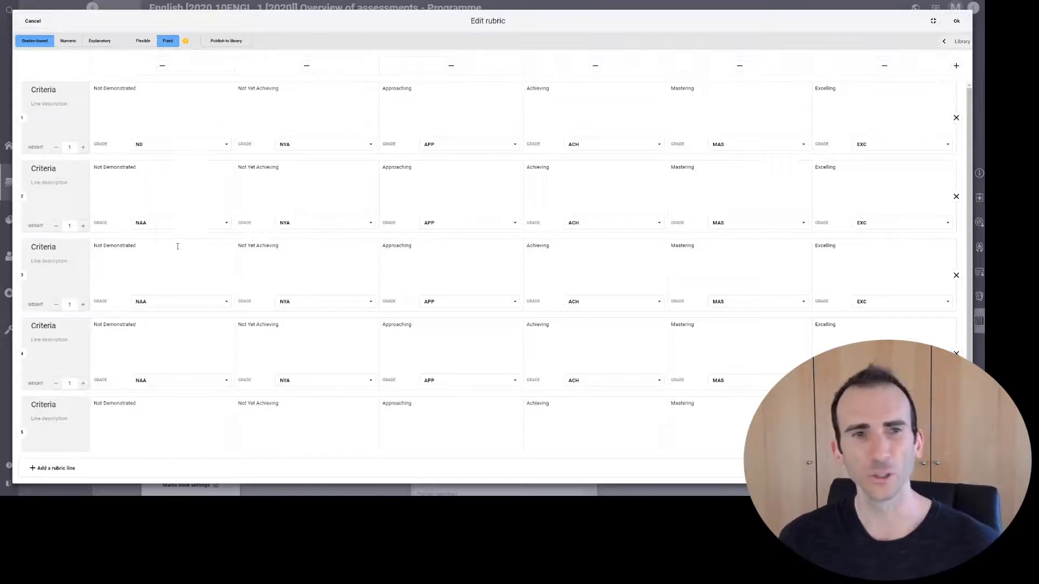
{"action": "left_click", "coordinate": [216, 225]}
{"action": "left_click", "coordinate": [188, 318]}
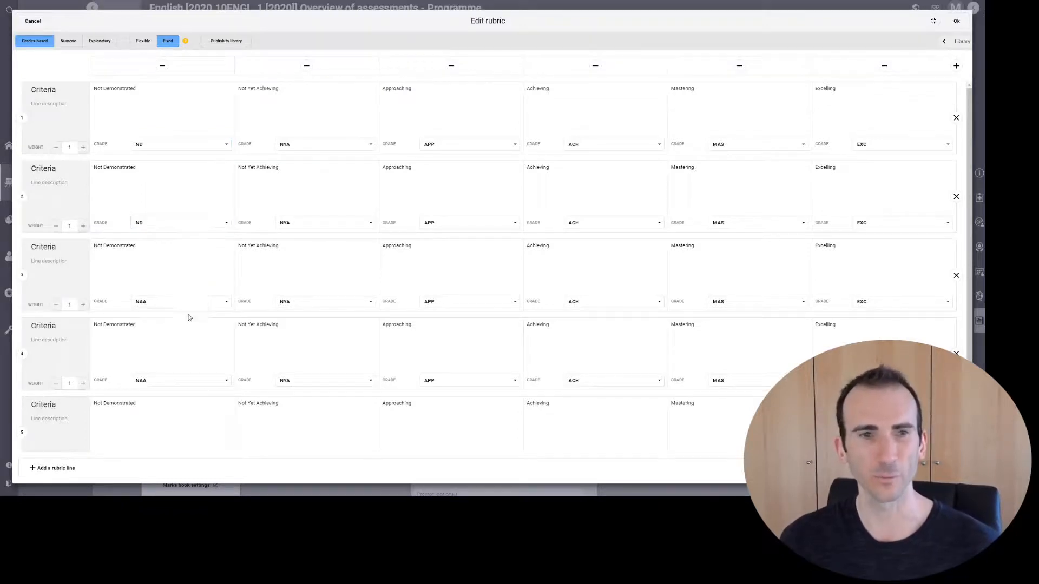
{"action": "left_click", "coordinate": [198, 304]}
{"action": "left_click", "coordinate": [172, 401]}
{"action": "left_click", "coordinate": [185, 379]}
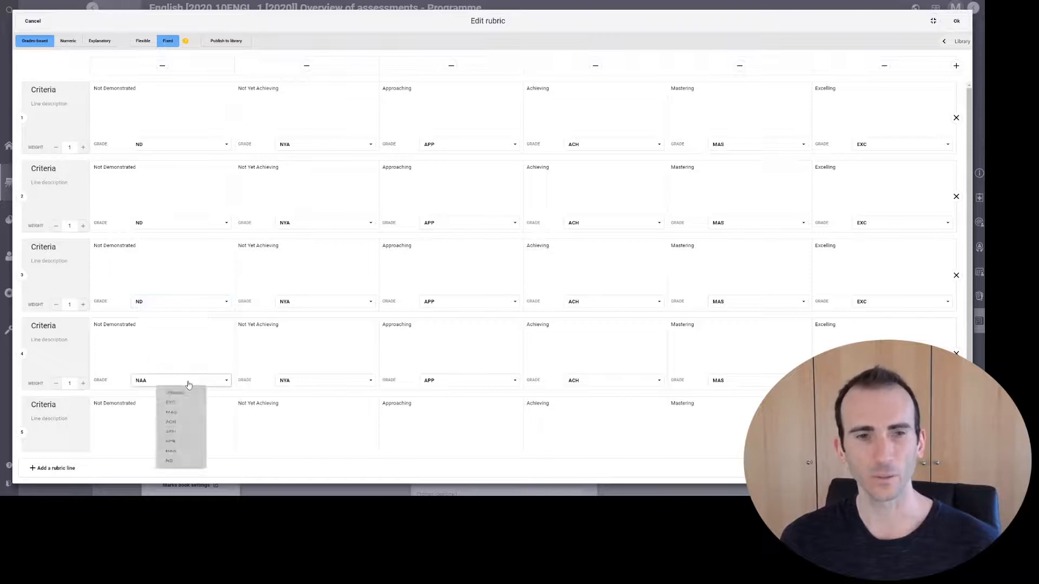
{"action": "left_click", "coordinate": [169, 481]}
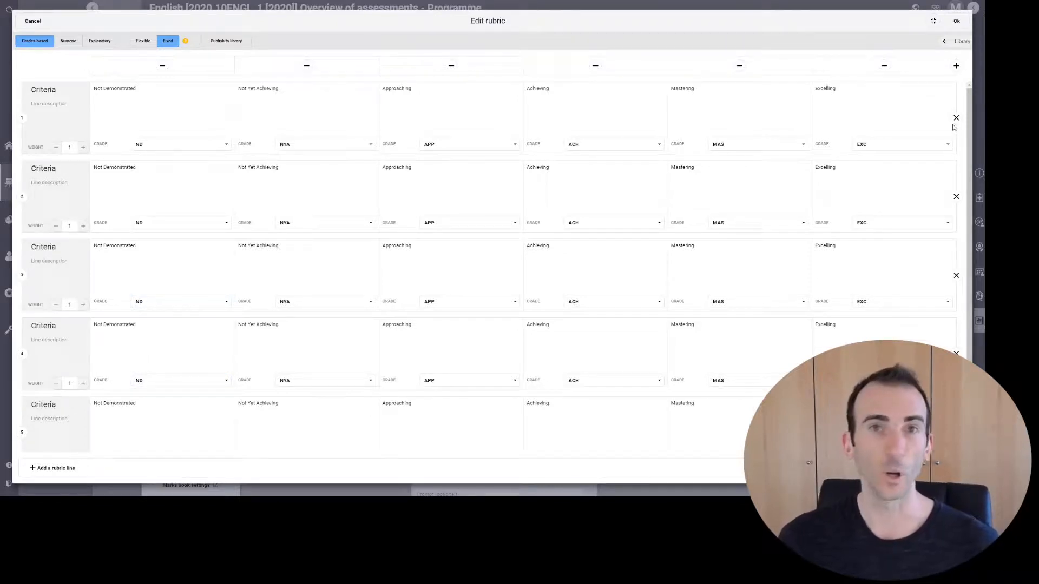
Remove rubric lines 2 to 5, keeping only the first criteria line
{"action": "left_click", "coordinate": [956, 197]}
{"action": "left_click", "coordinate": [955, 276]}
{"action": "left_click", "coordinate": [956, 353]}
{"action": "left_click", "coordinate": [956, 432]}
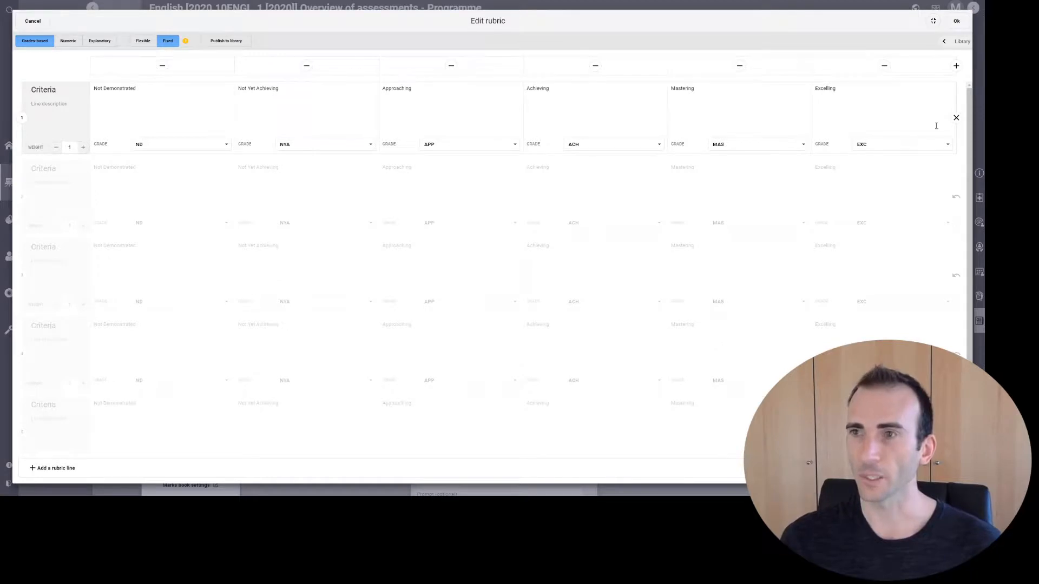
{"action": "scroll", "coordinate": [736, 276], "scroll_direction": "down", "scroll_amount": 1}
{"action": "scroll", "coordinate": [735, 276], "scroll_direction": "up", "scroll_amount": 1}
Rename the remaining rubric line "Written Expression", taking the name from the original assignment's criteria table
{"action": "double_click", "coordinate": [45, 90]}
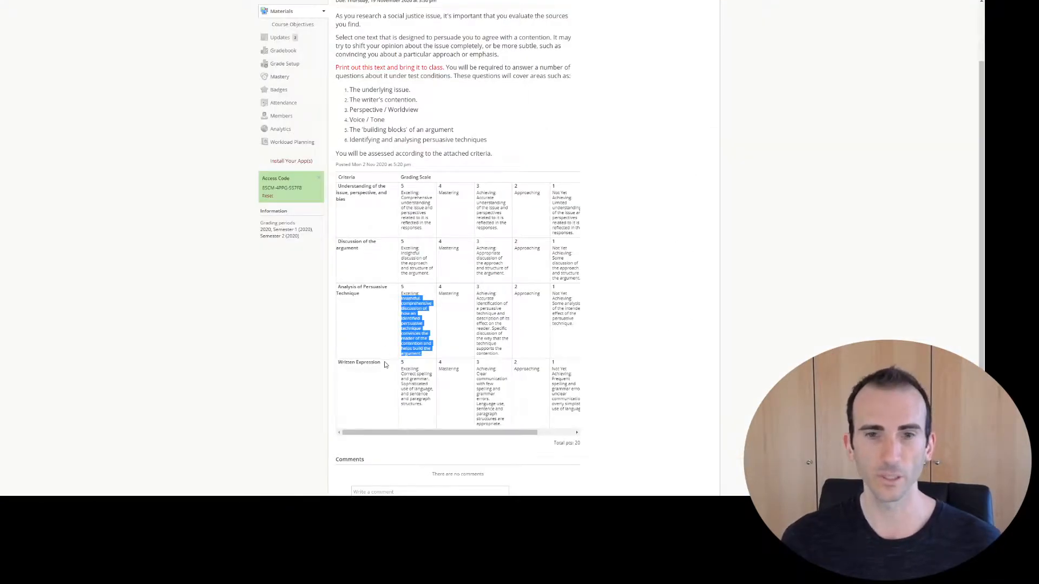
{"action": "left_click_drag", "start_coordinate": [385, 364], "coordinate": [346, 364]}
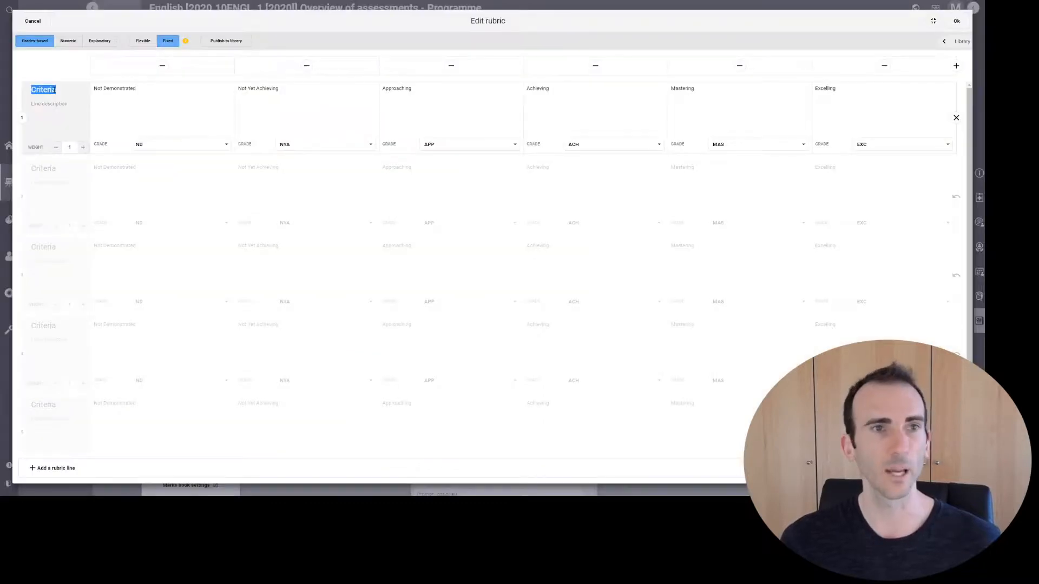
{"action": "type", "text": "Written Expression"}
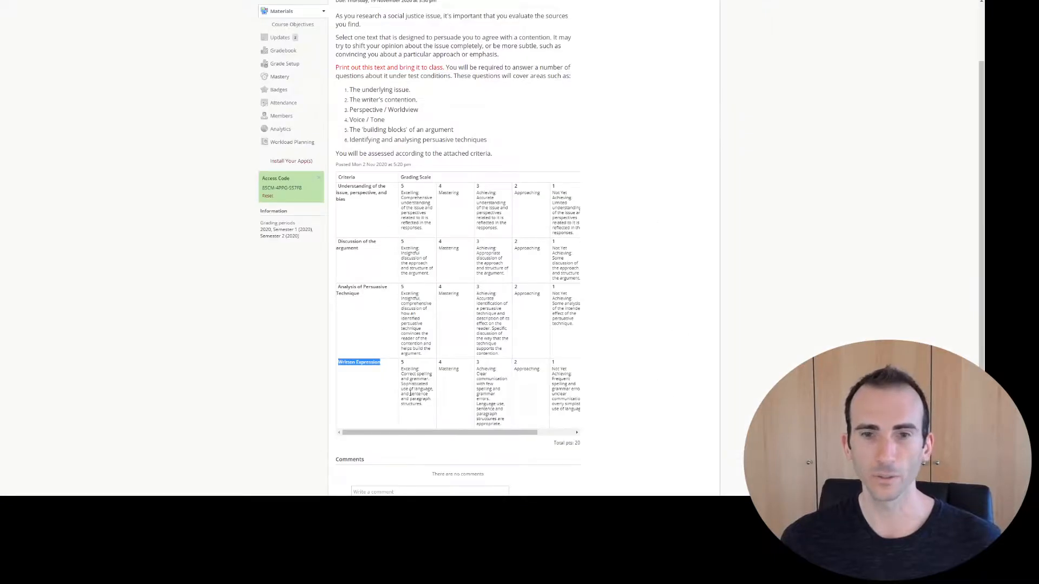
Replace the Excelling and Achieving placeholder texts with the matching Written Expression descriptors copied from the original assignment's criteria table
{"action": "triple_click", "coordinate": [410, 393]}
{"action": "key", "text": "ctrl+c"}
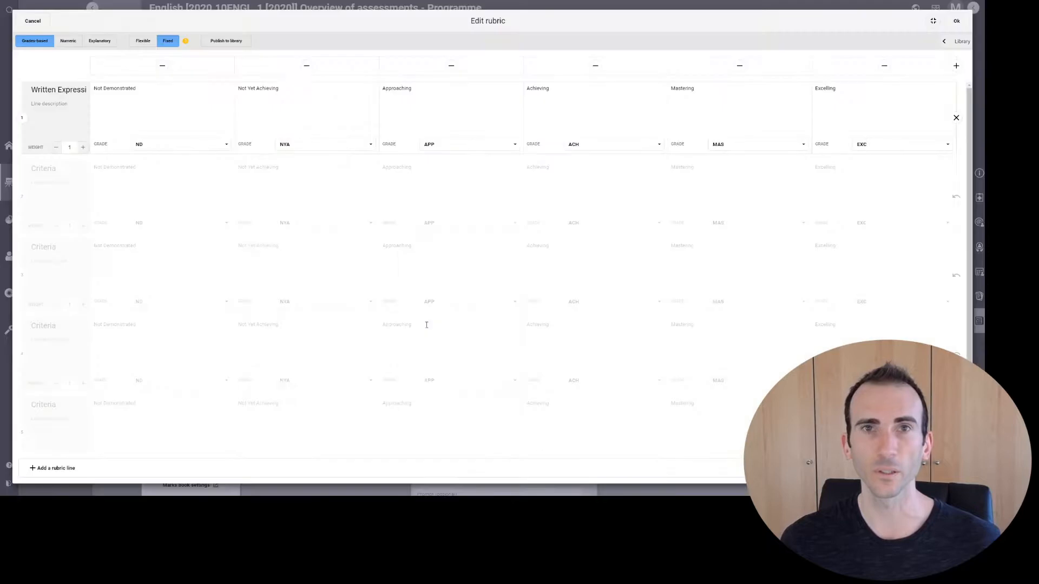
{"action": "double_click", "coordinate": [844, 92]}
{"action": "key", "text": "ctrl+v"}
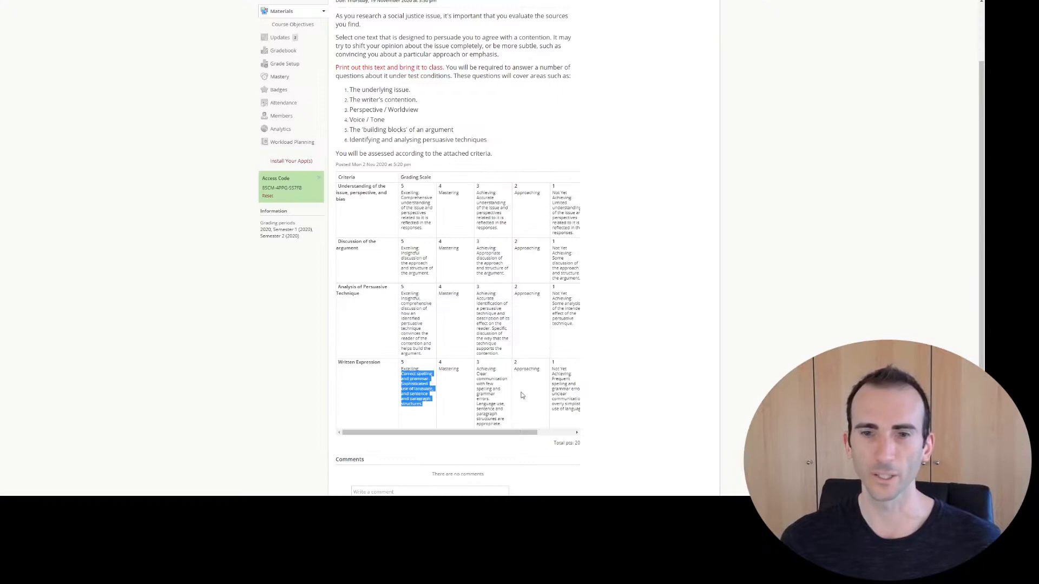
{"action": "triple_click", "coordinate": [485, 388]}
{"action": "key", "text": "ctrl+c"}
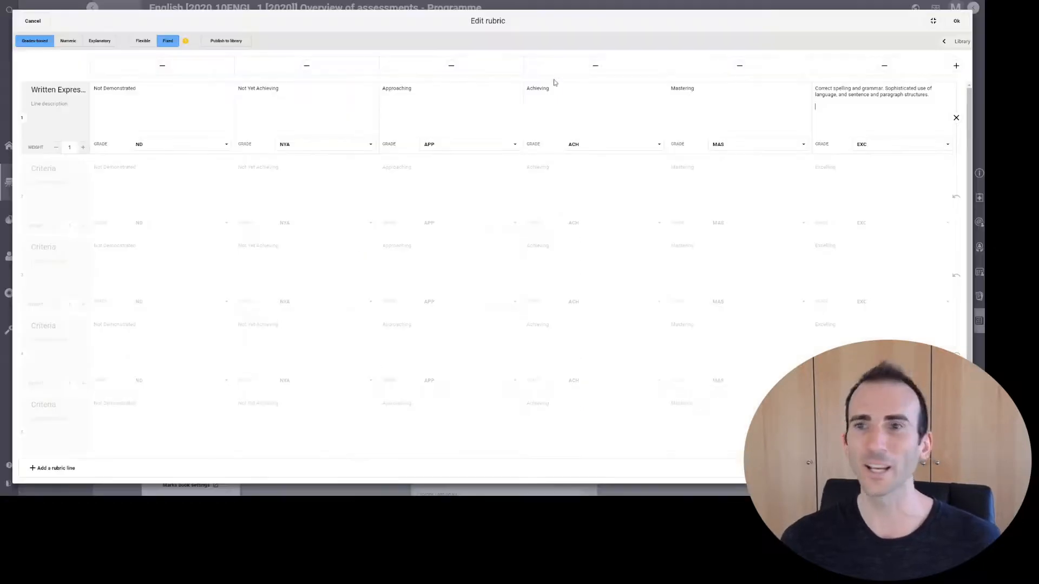
{"action": "double_click", "coordinate": [536, 86]}
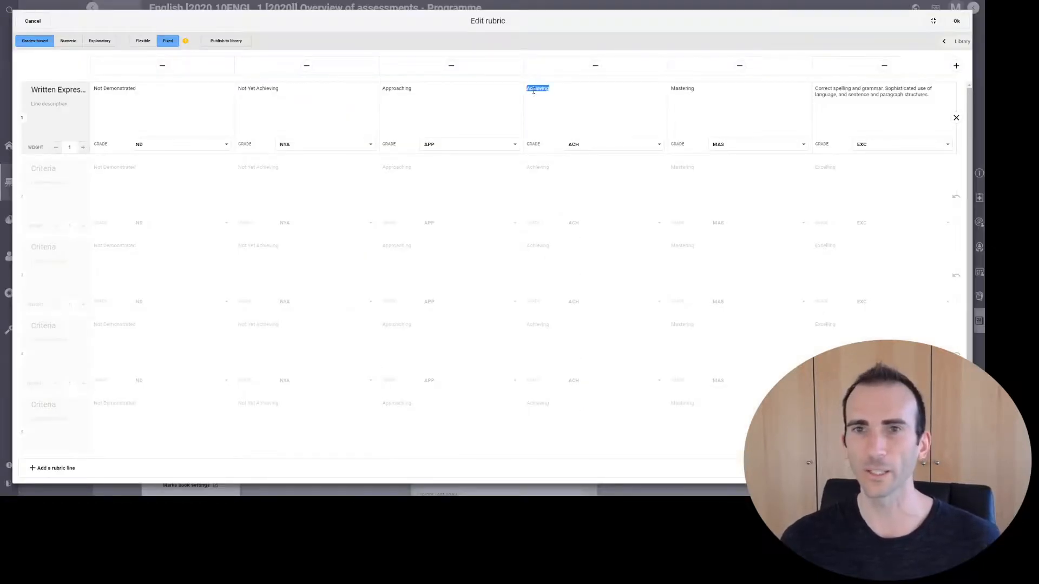
{"action": "key", "text": "ctrl+v"}
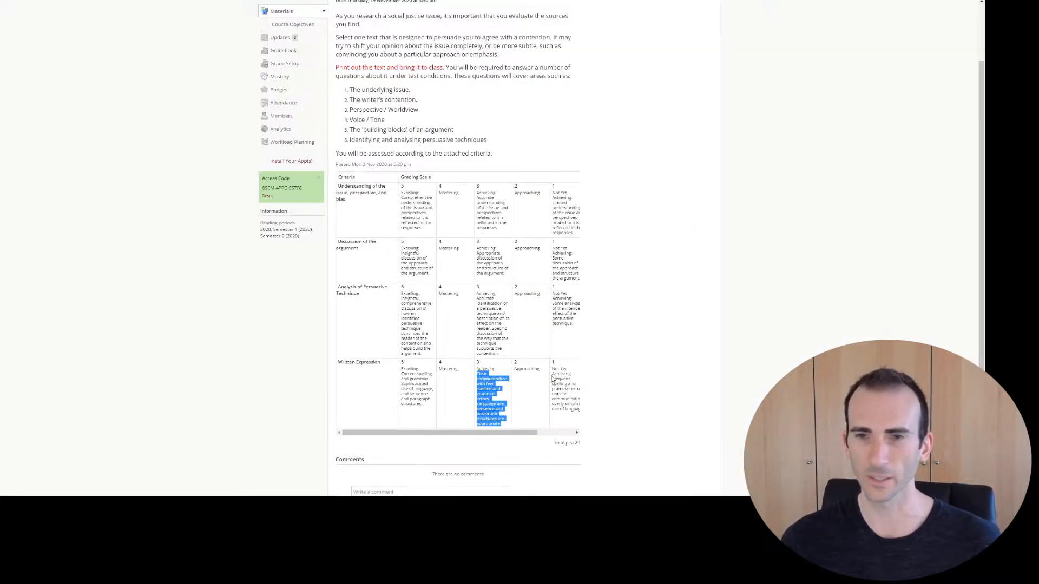
Replace the Not Yet Achieving placeholder with "Frequent spelling and grammar errors; unclear communication; overly simplistic use of language." from the original criteria table
{"action": "left_click_drag", "start_coordinate": [552, 378], "coordinate": [580, 410]}
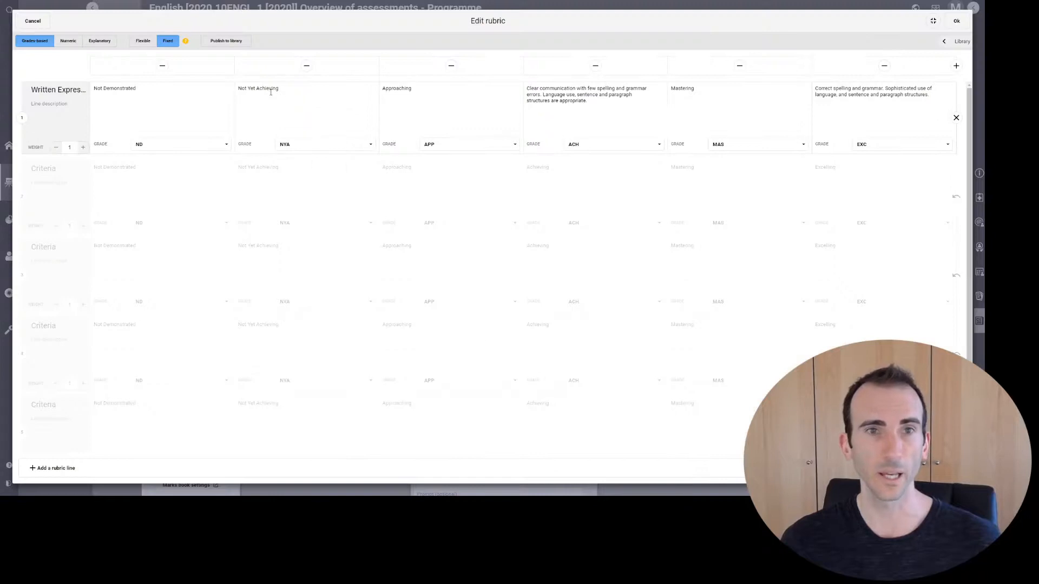
{"action": "double_click", "coordinate": [270, 90]}
{"action": "key", "text": "shift+Home"}
{"action": "type", "text": "Frequent spelling and grammar errors; unclear communication; overly simplistic use of language."}
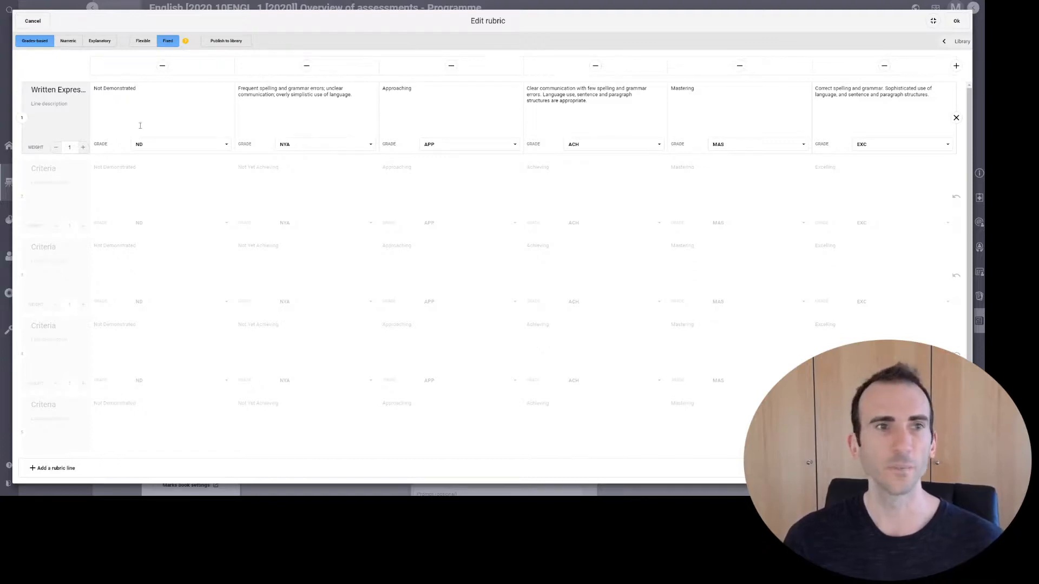
Accept the completed Written Expression rubric and save the assessment
{"action": "left_click", "coordinate": [956, 22]}
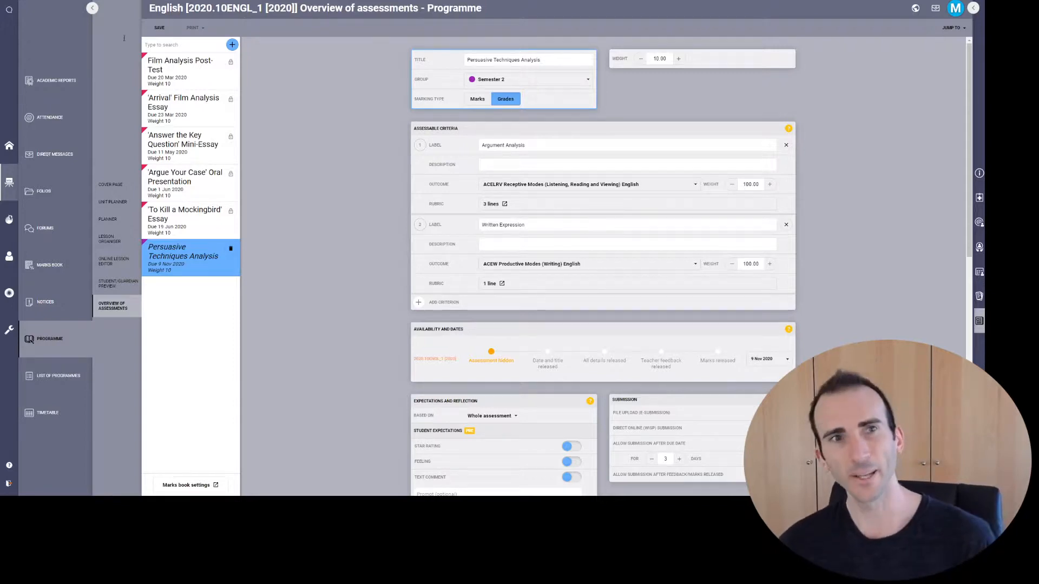
{"action": "left_click", "coordinate": [161, 27]}
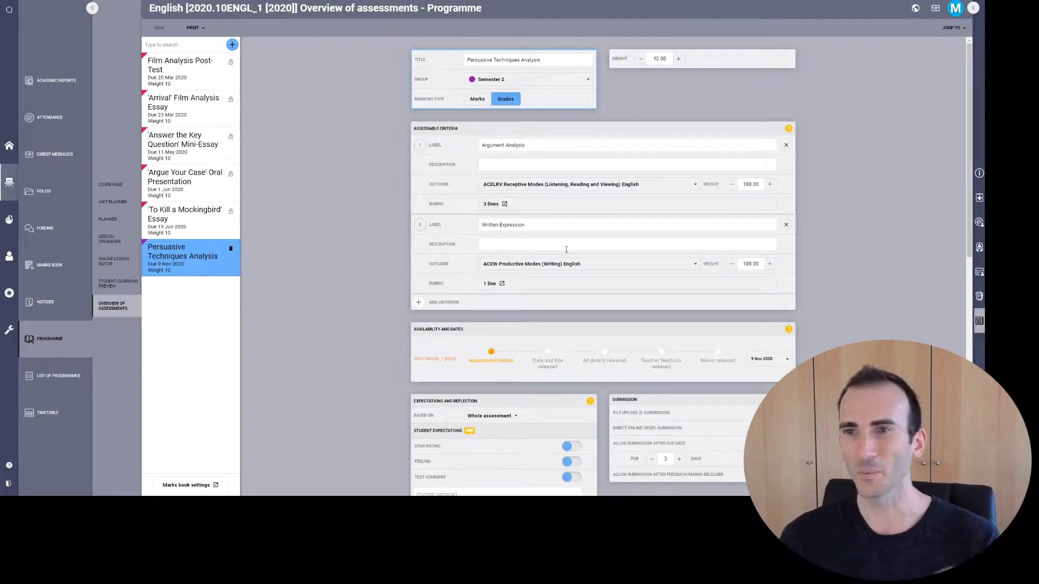
Set the assessment's due date to 19 Nov 2020 under Availability and Dates and save the assessment
{"action": "scroll", "coordinate": [565, 249], "scroll_direction": "down", "scroll_amount": 3}
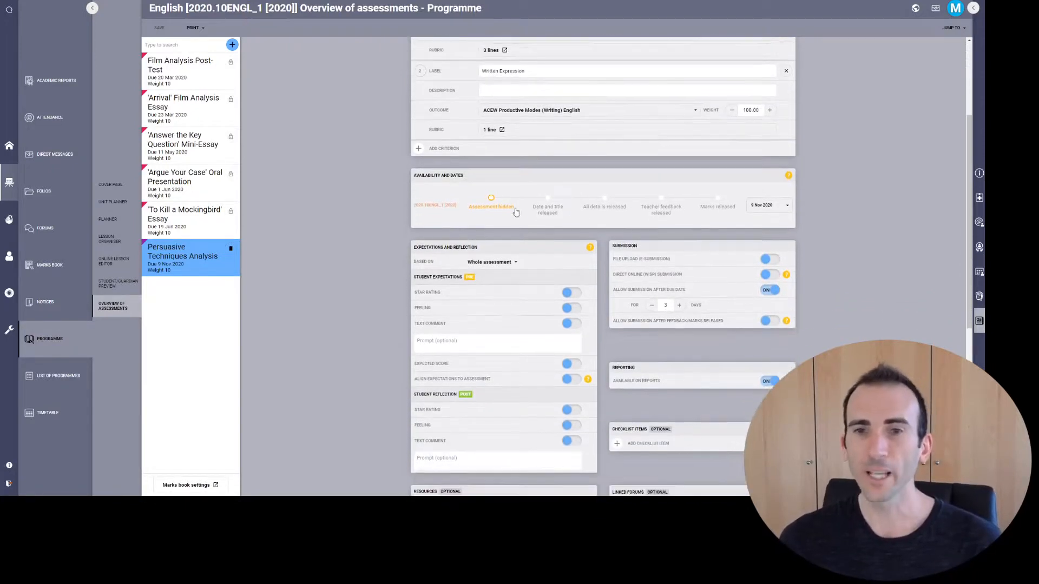
{"action": "left_click", "coordinate": [489, 209]}
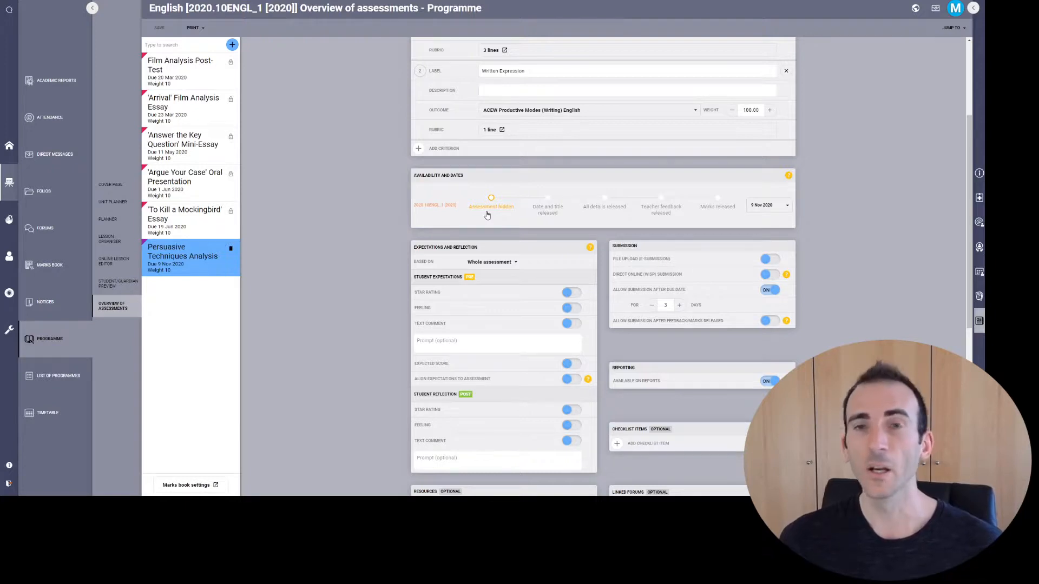
{"action": "scroll", "coordinate": [487, 215], "scroll_direction": "up", "scroll_amount": 2}
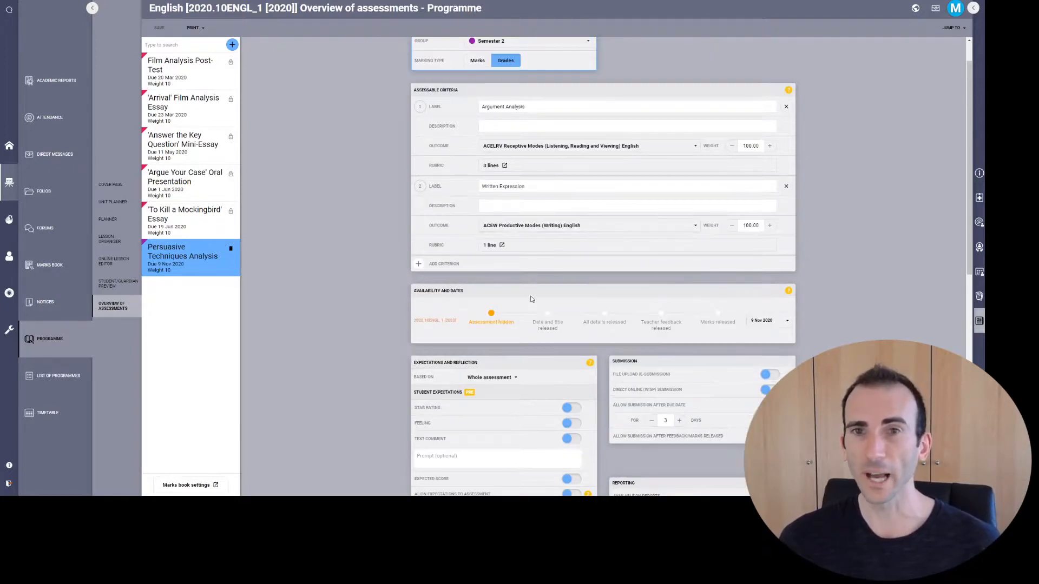
{"action": "scroll", "coordinate": [530, 299], "scroll_direction": "up", "scroll_amount": 1}
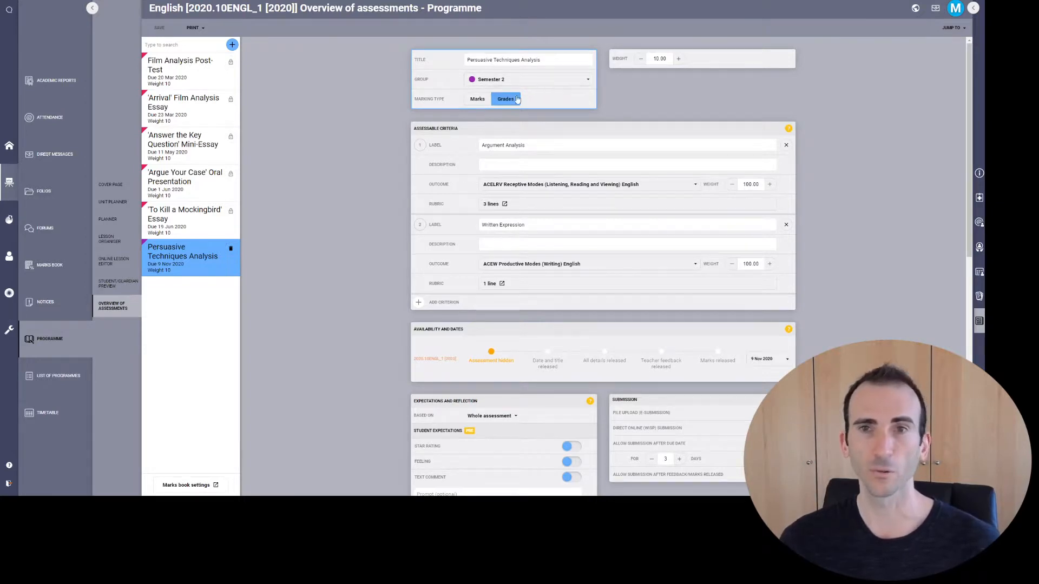
{"action": "scroll", "coordinate": [771, 315], "scroll_direction": "down", "scroll_amount": 2}
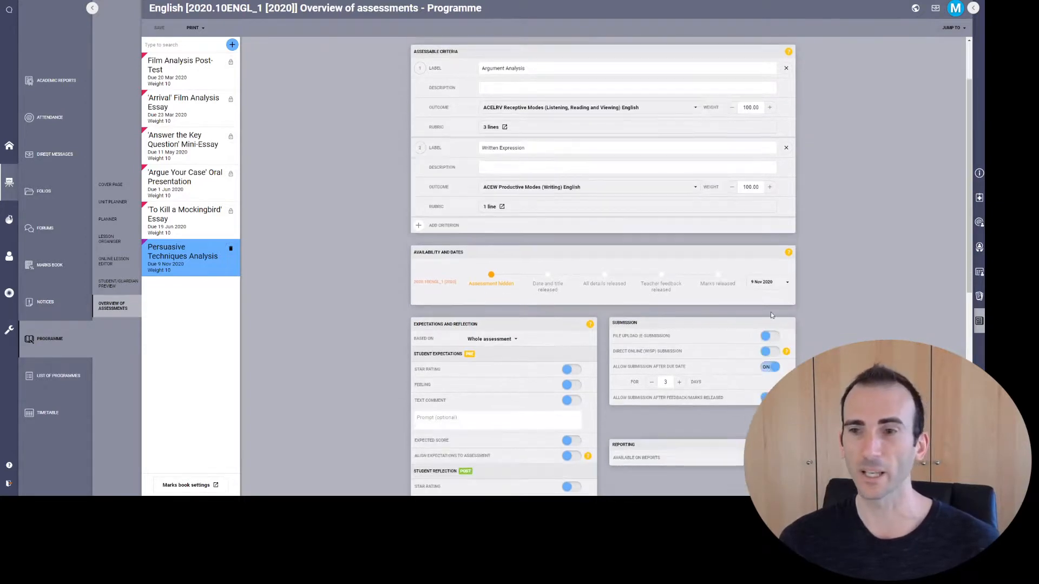
{"action": "left_click", "coordinate": [787, 287]}
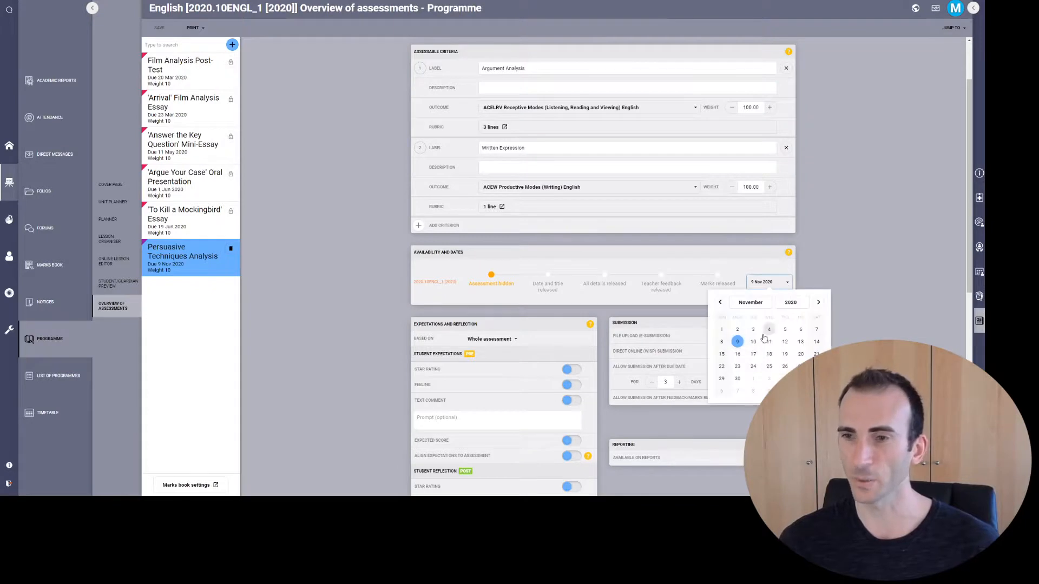
{"action": "left_click", "coordinate": [785, 355]}
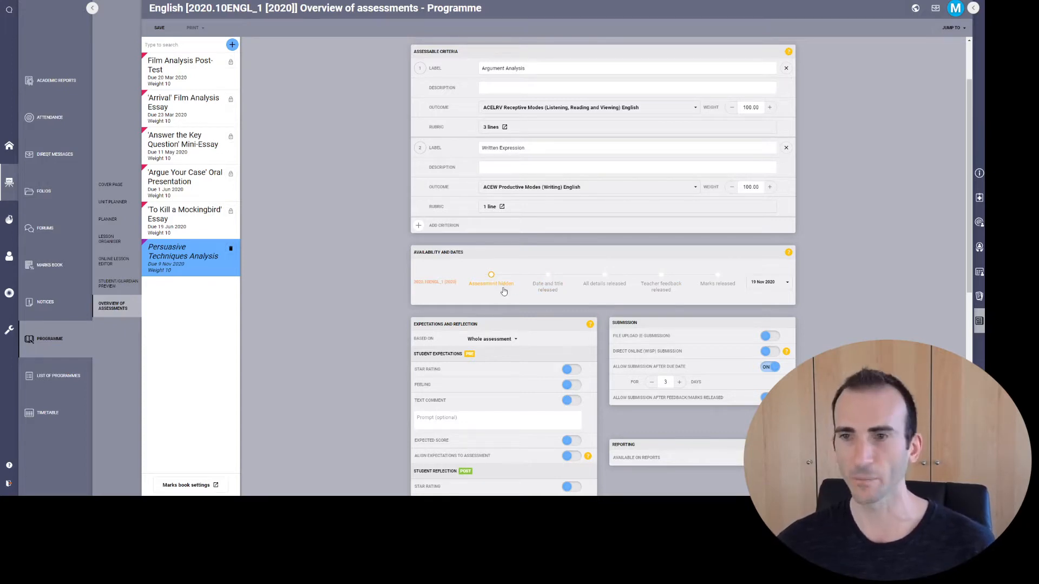
{"action": "left_click", "coordinate": [156, 30]}
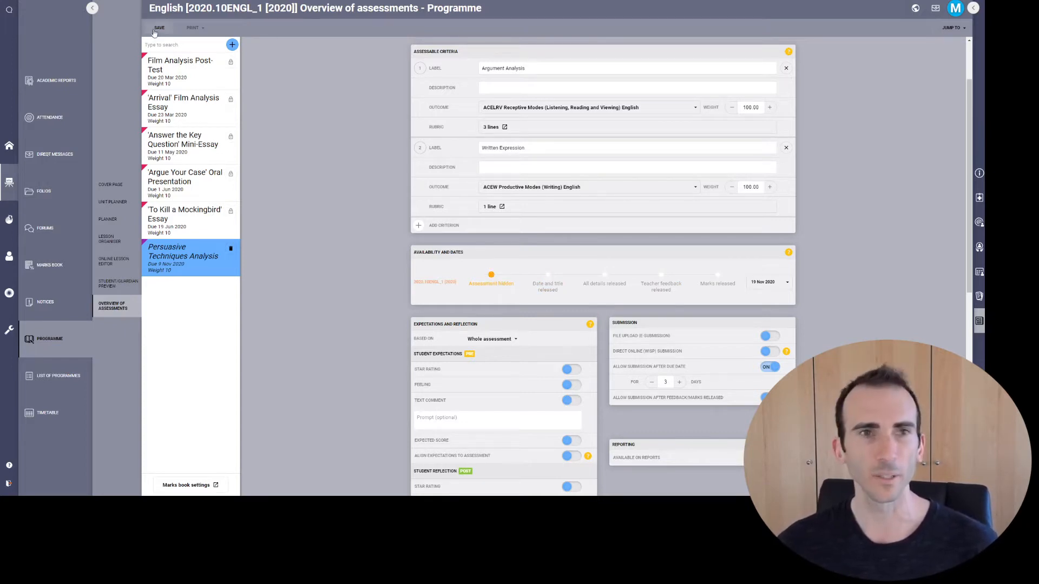
Set the allowed submission period after the due date to 180 days
{"action": "scroll", "coordinate": [793, 293], "scroll_direction": "down", "scroll_amount": 3}
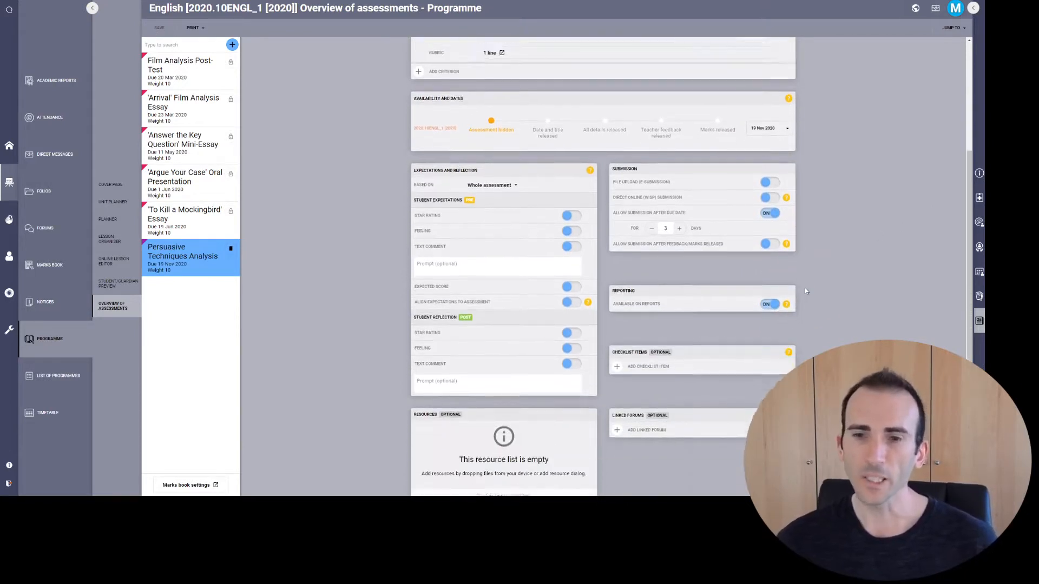
{"action": "scroll", "coordinate": [804, 291], "scroll_direction": "down", "scroll_amount": 2}
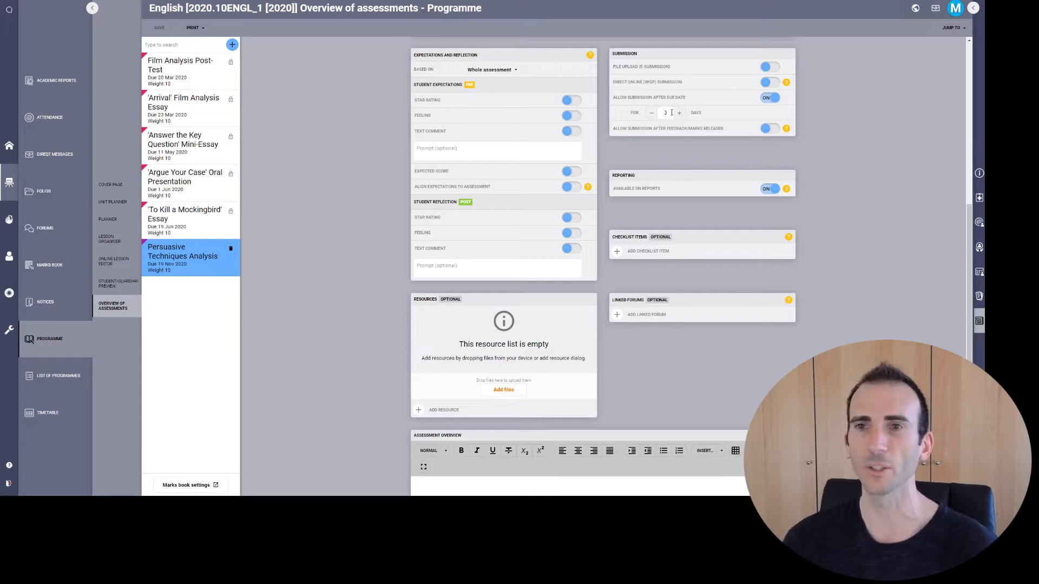
{"action": "type", "text": "180"}
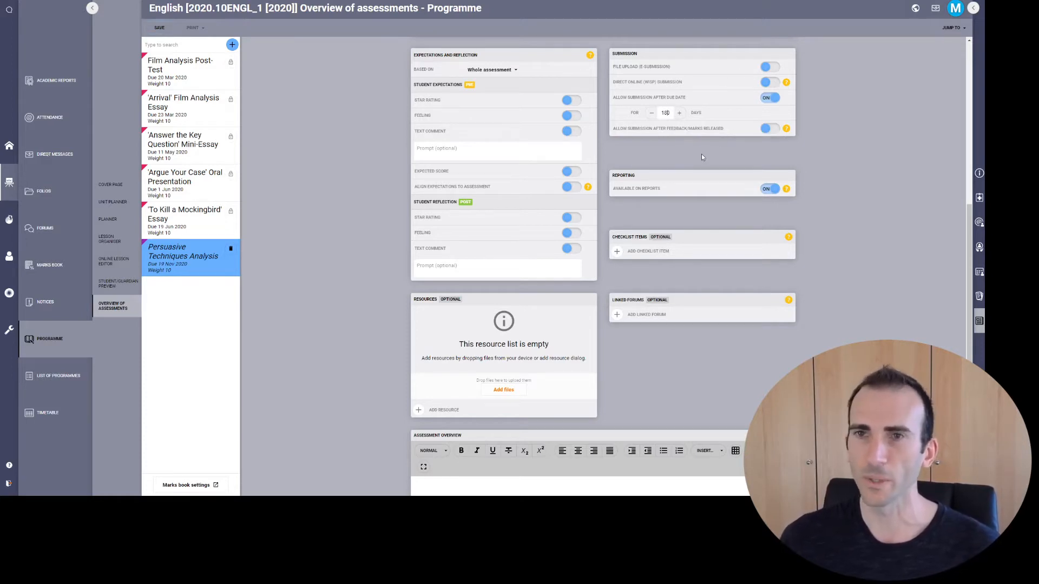
Copy the task instructions from the original assignment page into the Assessment Overview and save the assessment
{"action": "scroll", "coordinate": [701, 154], "scroll_direction": "down", "scroll_amount": 1}
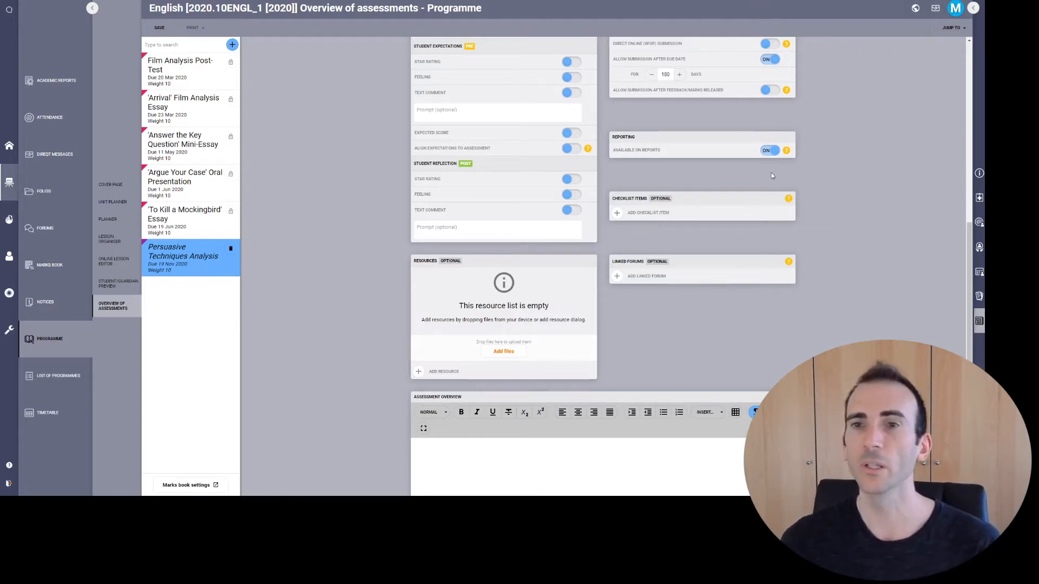
{"action": "scroll", "coordinate": [749, 149], "scroll_direction": "down", "scroll_amount": 1}
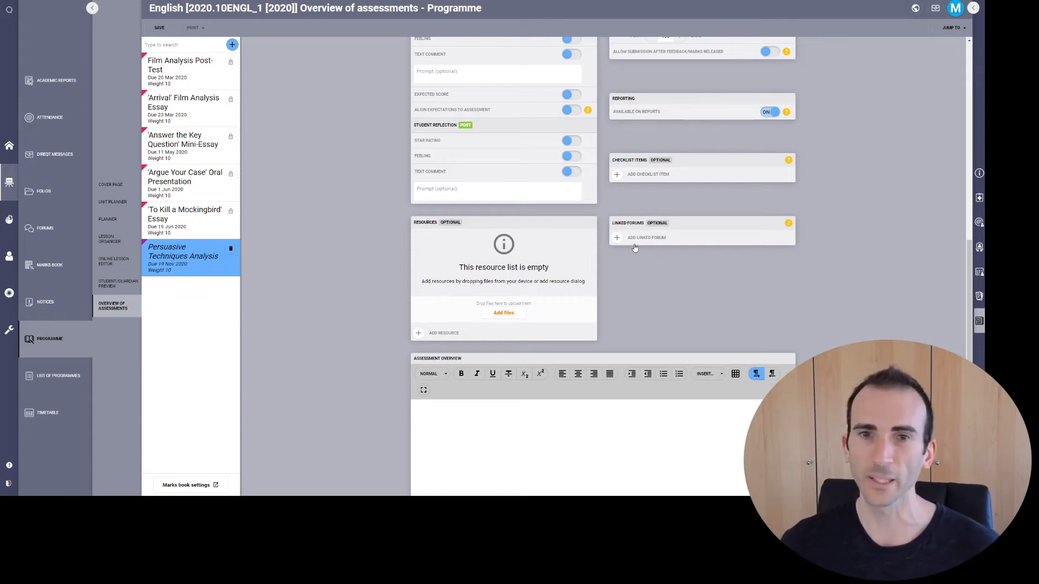
{"action": "scroll", "coordinate": [595, 238], "scroll_direction": "down", "scroll_amount": 2}
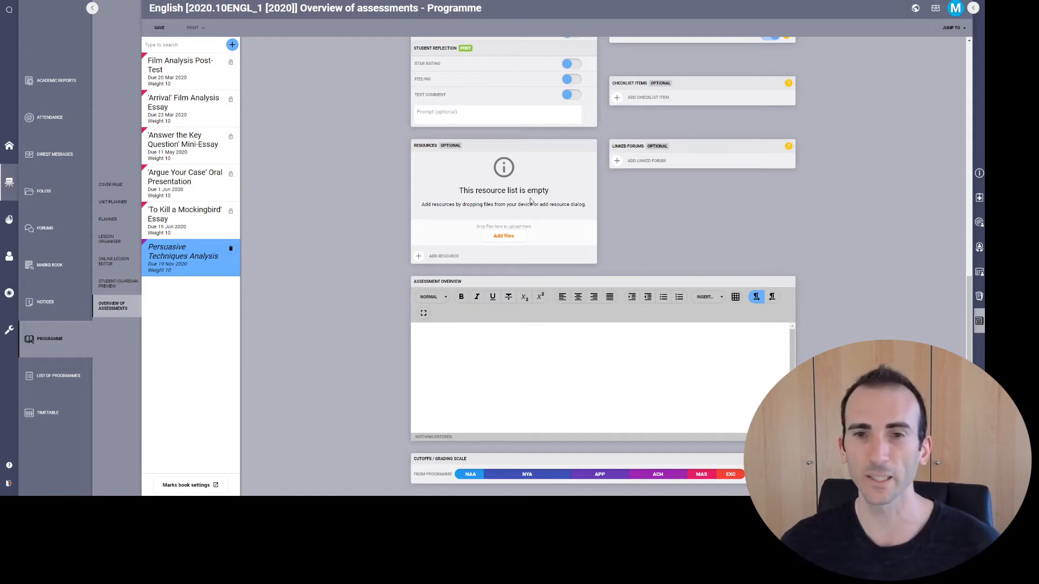
{"action": "left_click", "coordinate": [489, 338]}
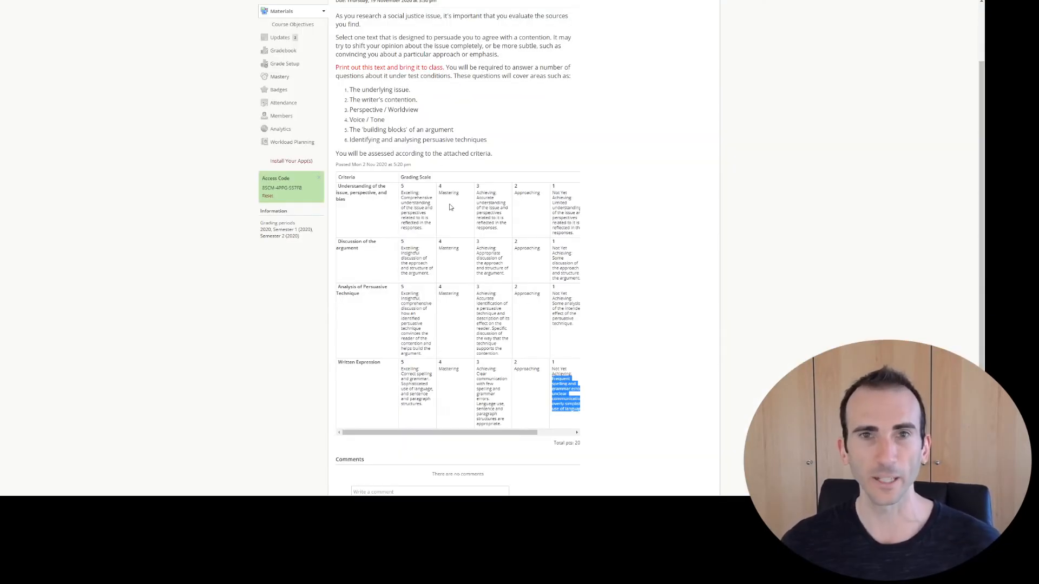
{"action": "scroll", "coordinate": [497, 234], "scroll_direction": "up", "scroll_amount": 2}
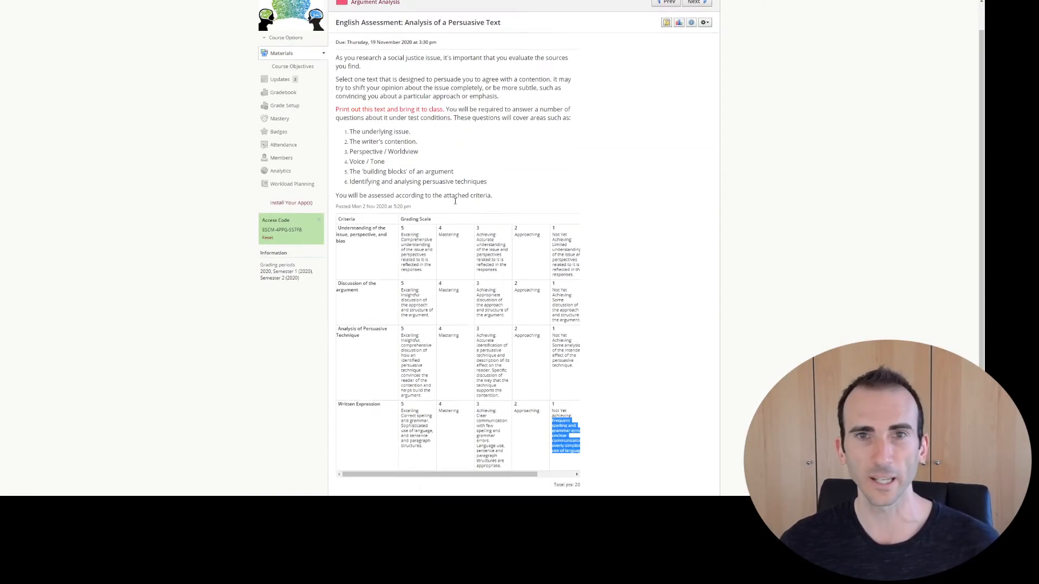
{"action": "left_click_drag", "start_coordinate": [497, 234], "coordinate": [336, 93]}
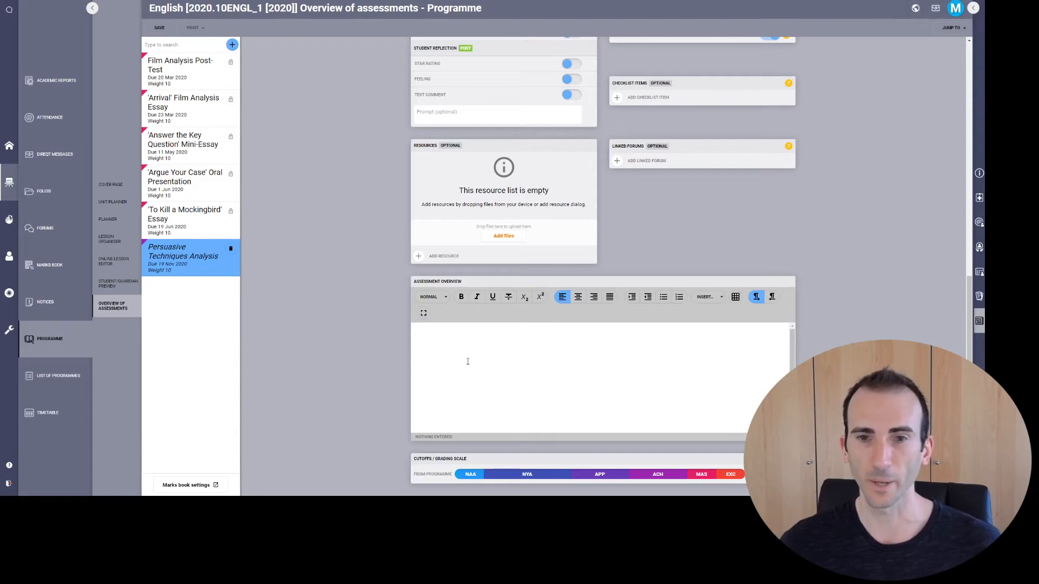
{"action": "type", "text": "As you research a social justice issue, it's important that you evaluate the sources you find. Select one text that is designed to persuade you to agree with a contention. It may try to shift your opinion about the issue completely, or be more subtle, such as convincing you about a particular approach or emphasis. Print out this text and bring it to class. You will be required to answer a number of questions about it under test conditions. These questions will cover areas such as: The underlying issue. The writer's contention. Perspective / Worldview Voice / Tone The 'building blocks' of an argument Identifying and analysing persuasive techniques You will be assessed according to the attached criteria."}
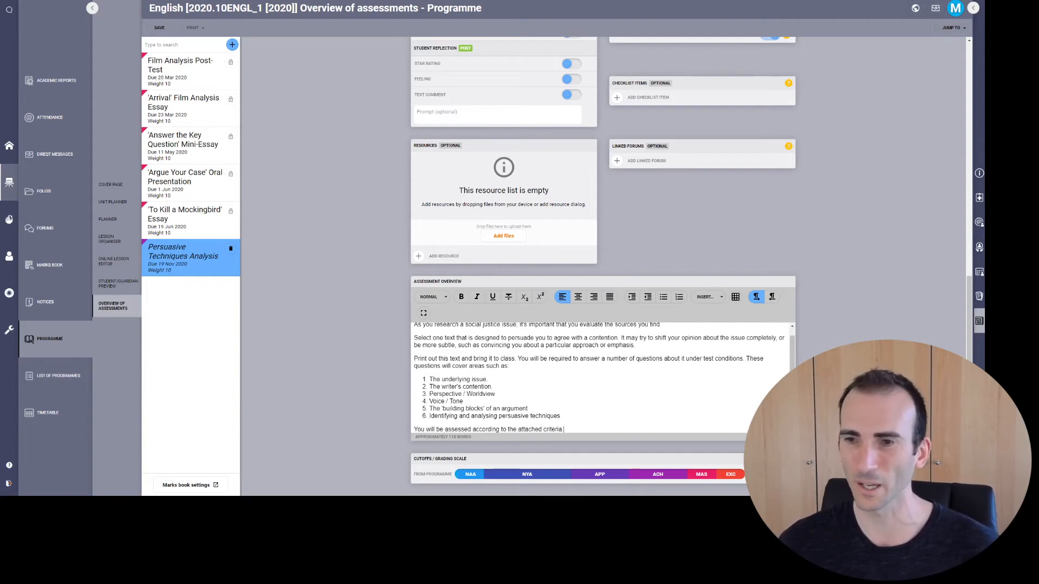
{"action": "scroll", "coordinate": [600, 379], "scroll_direction": "up", "scroll_amount": 1}
{"action": "scroll", "coordinate": [689, 398], "scroll_direction": "down", "scroll_amount": 1}
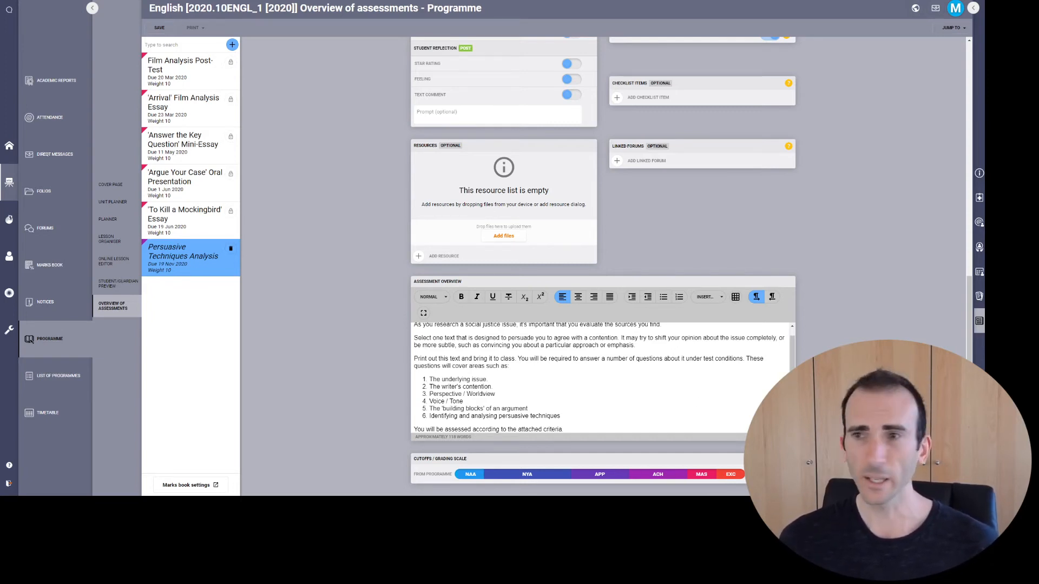
{"action": "left_click", "coordinate": [158, 28]}
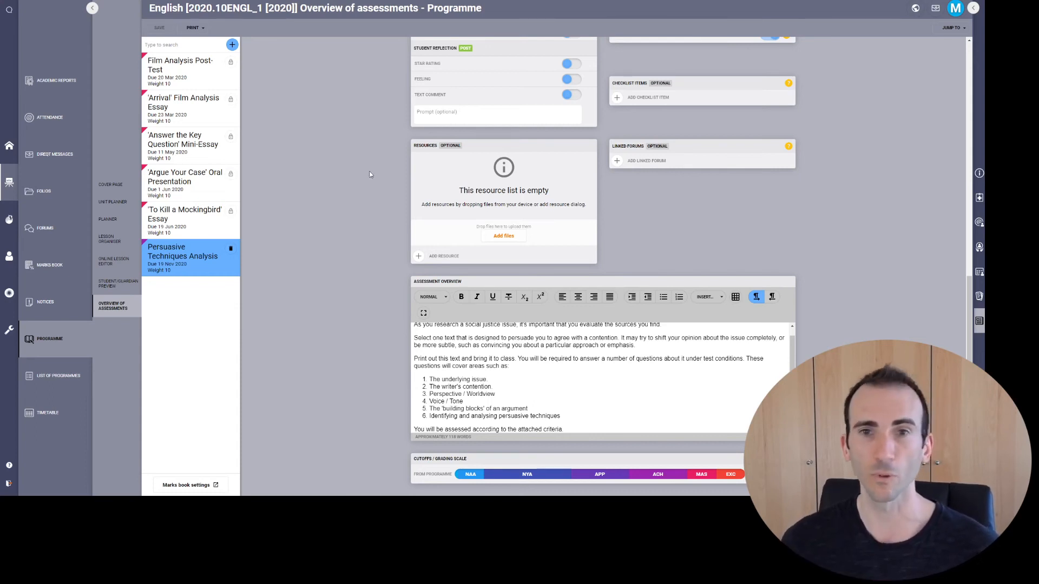
{"action": "scroll", "coordinate": [370, 174], "scroll_direction": "up", "scroll_amount": 10}
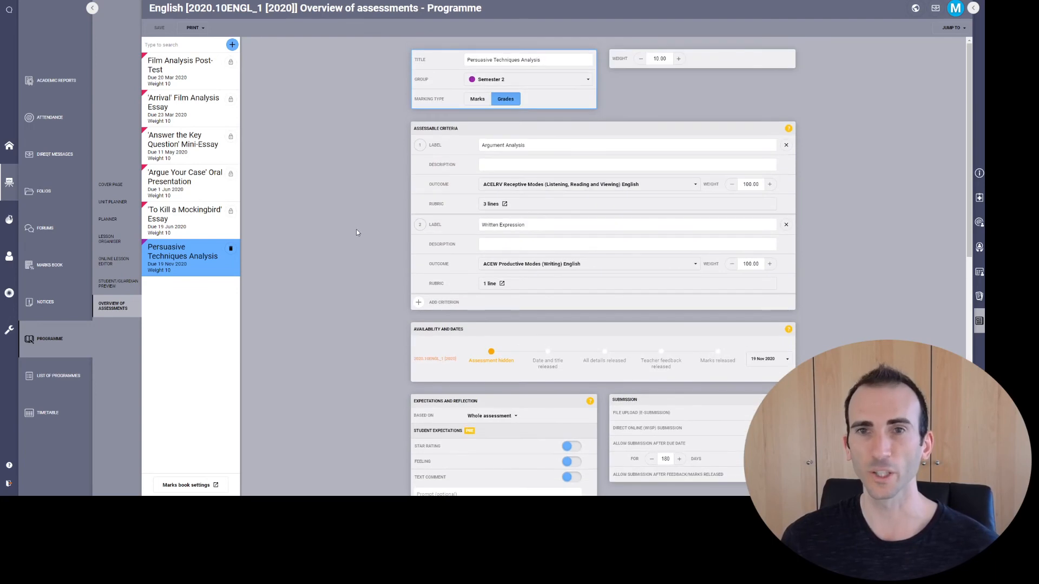